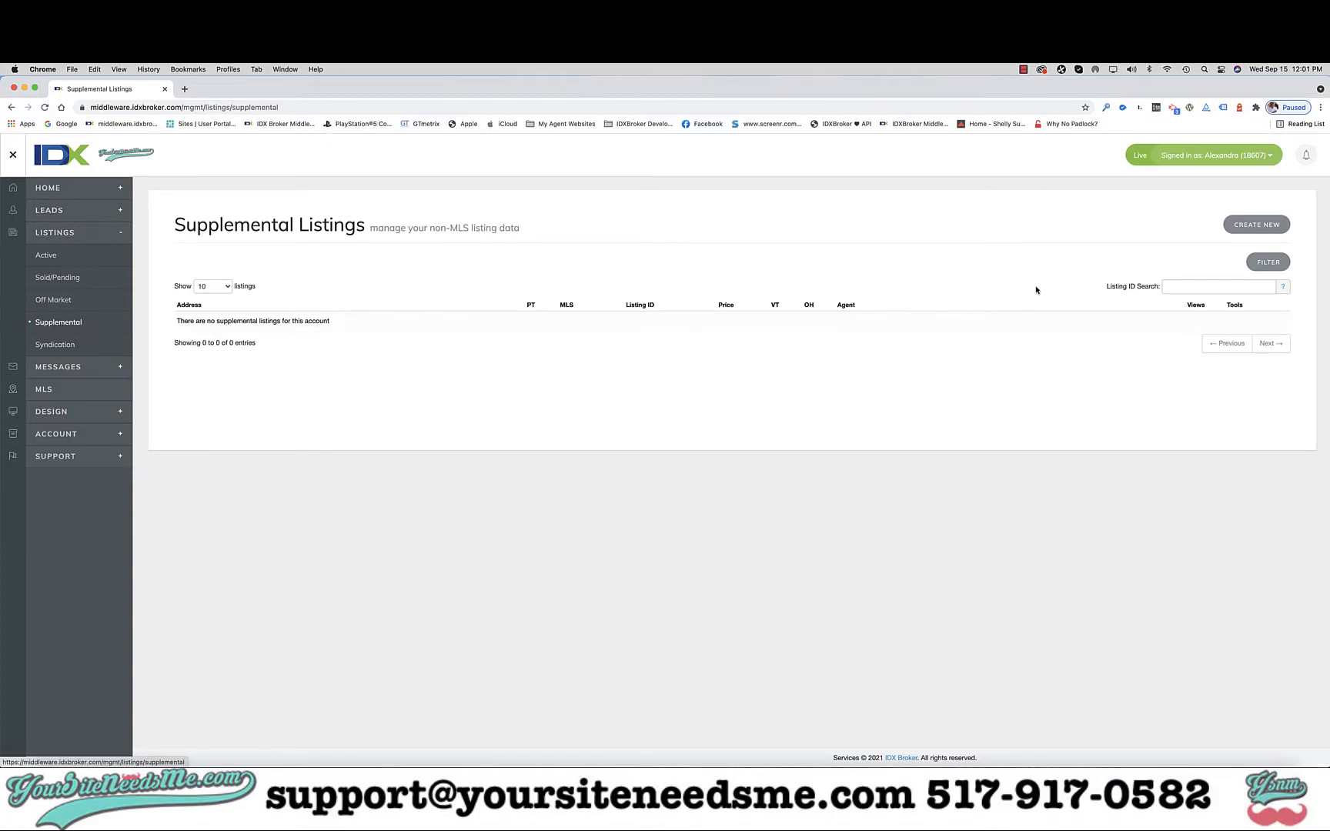
Step: Start a new supplemental listing on SouthWest Florida Naples MLS (SWFLN) with property type Residential, leaving the property sub type and agent blank
left_click(1251, 225)
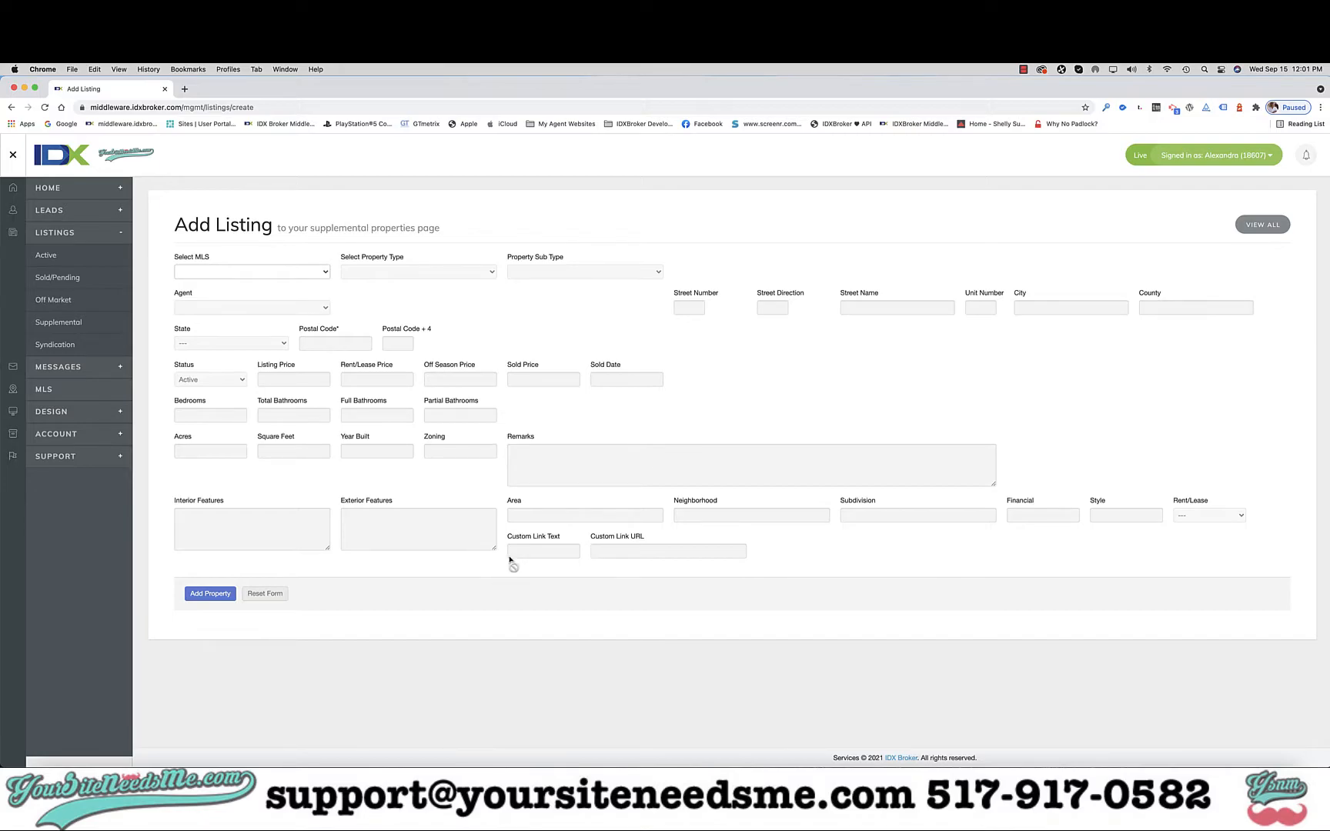
left_click(310, 275)
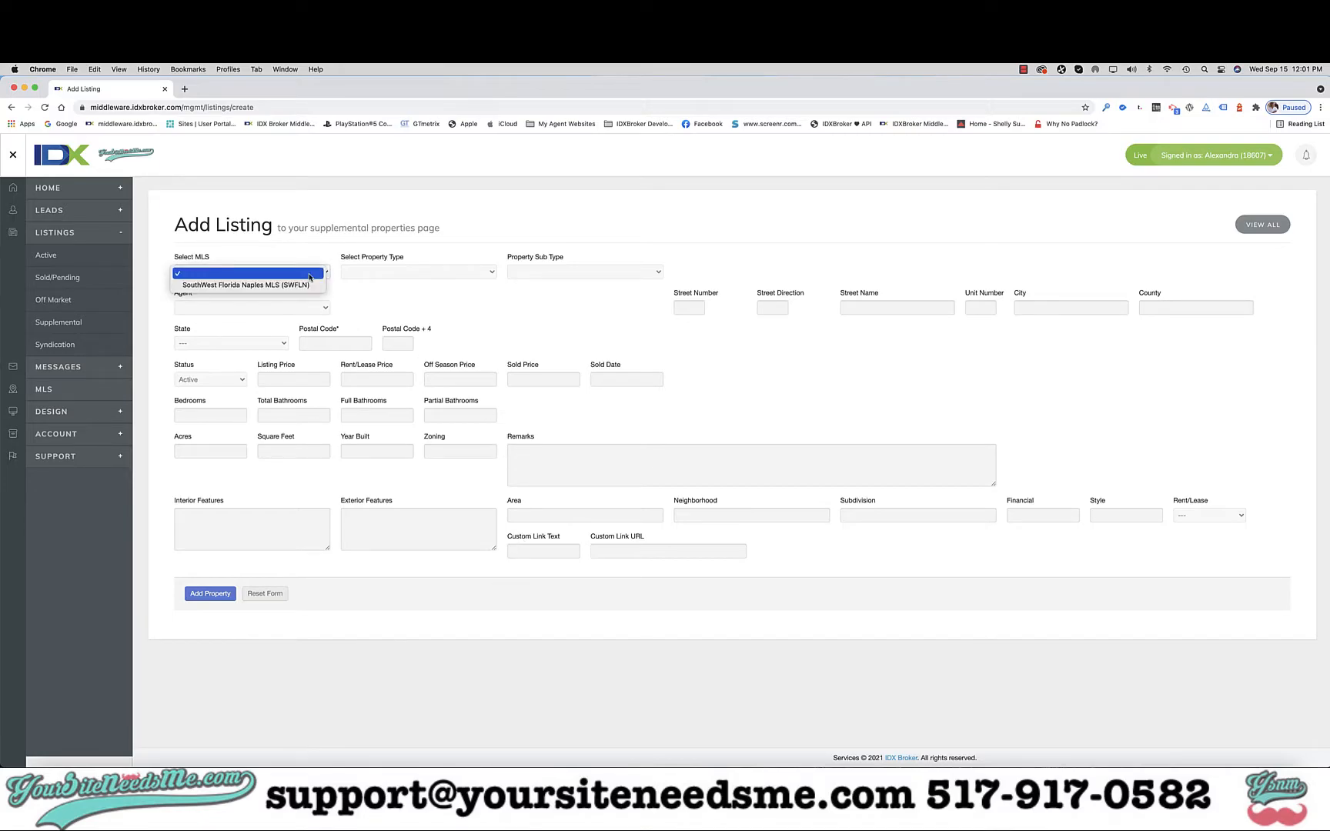
left_click(248, 286)
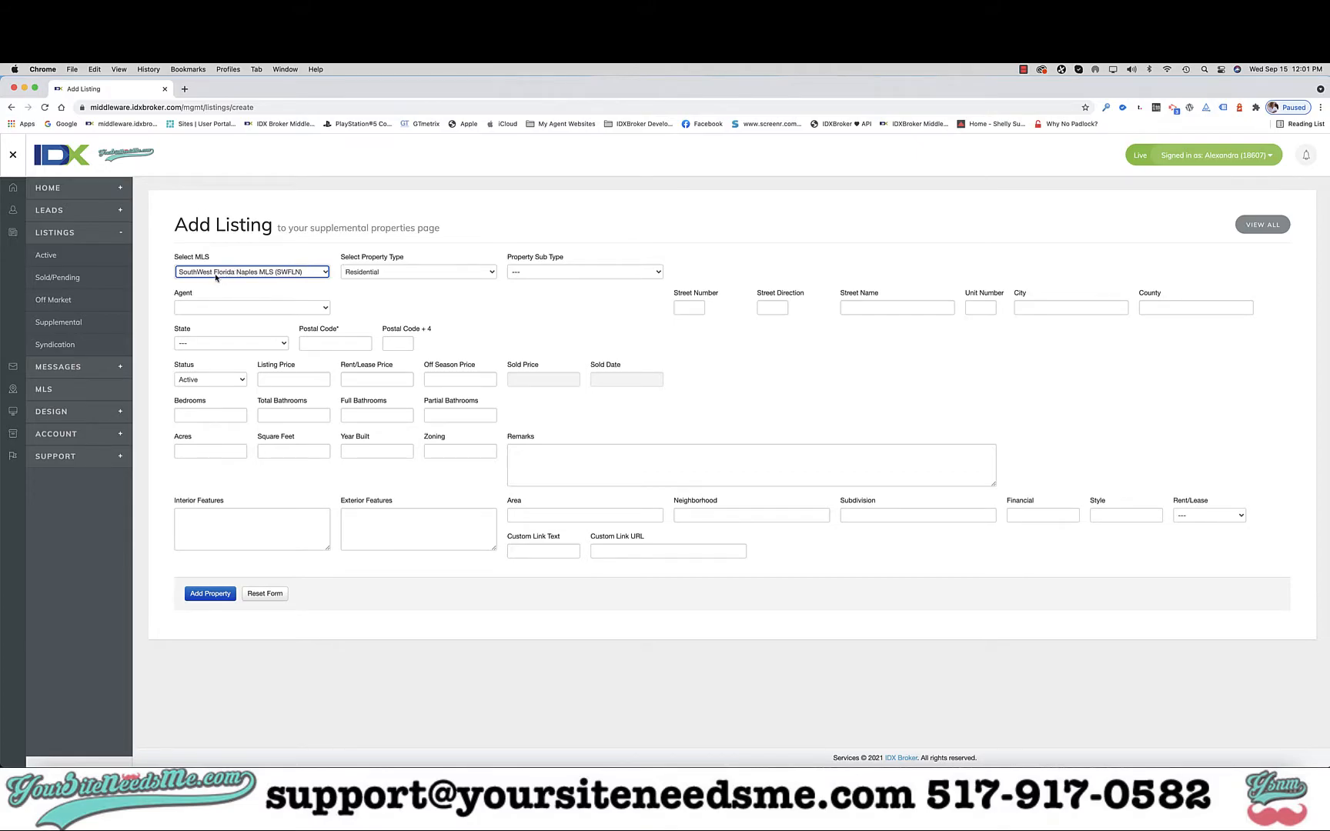
left_click(431, 273)
left_click(431, 272)
left_click(528, 278)
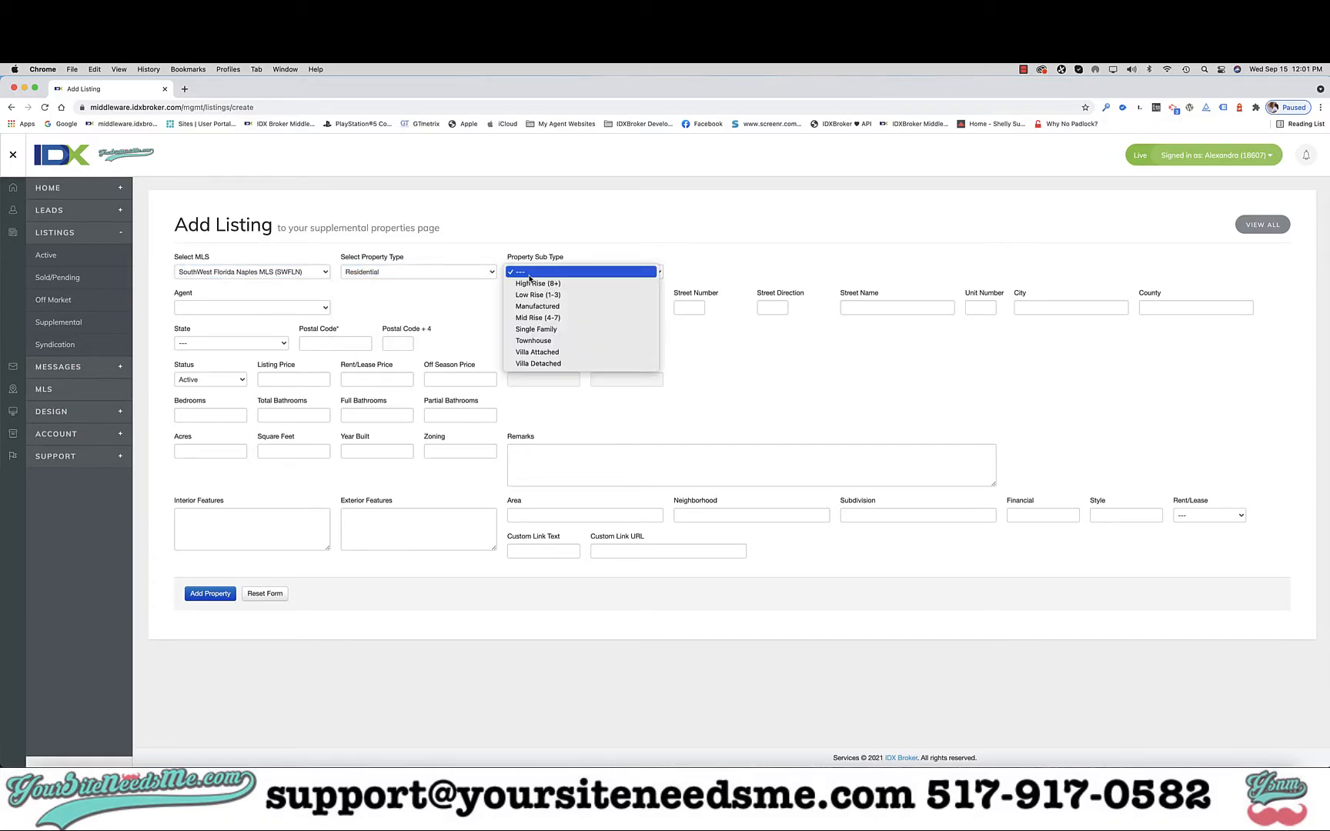
left_click(719, 353)
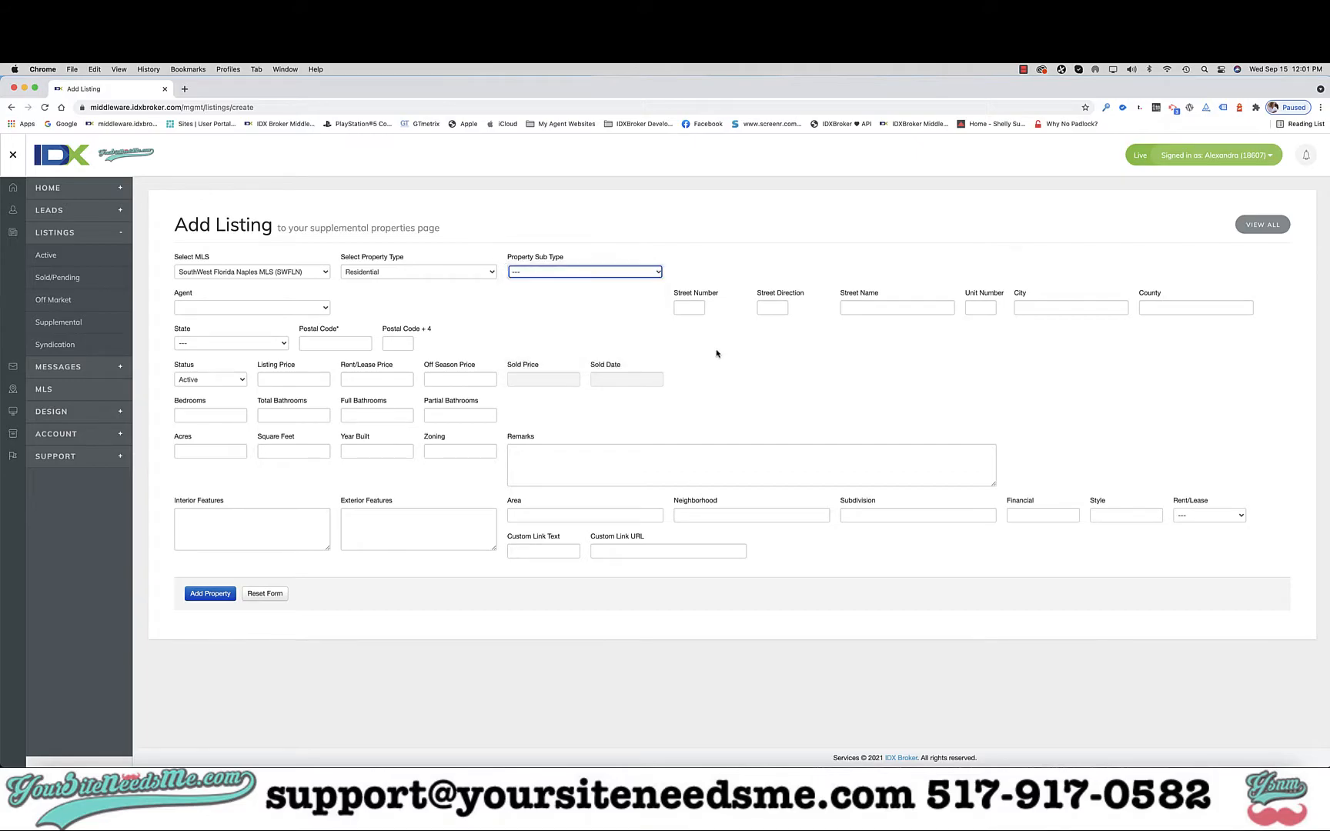
left_click(312, 310)
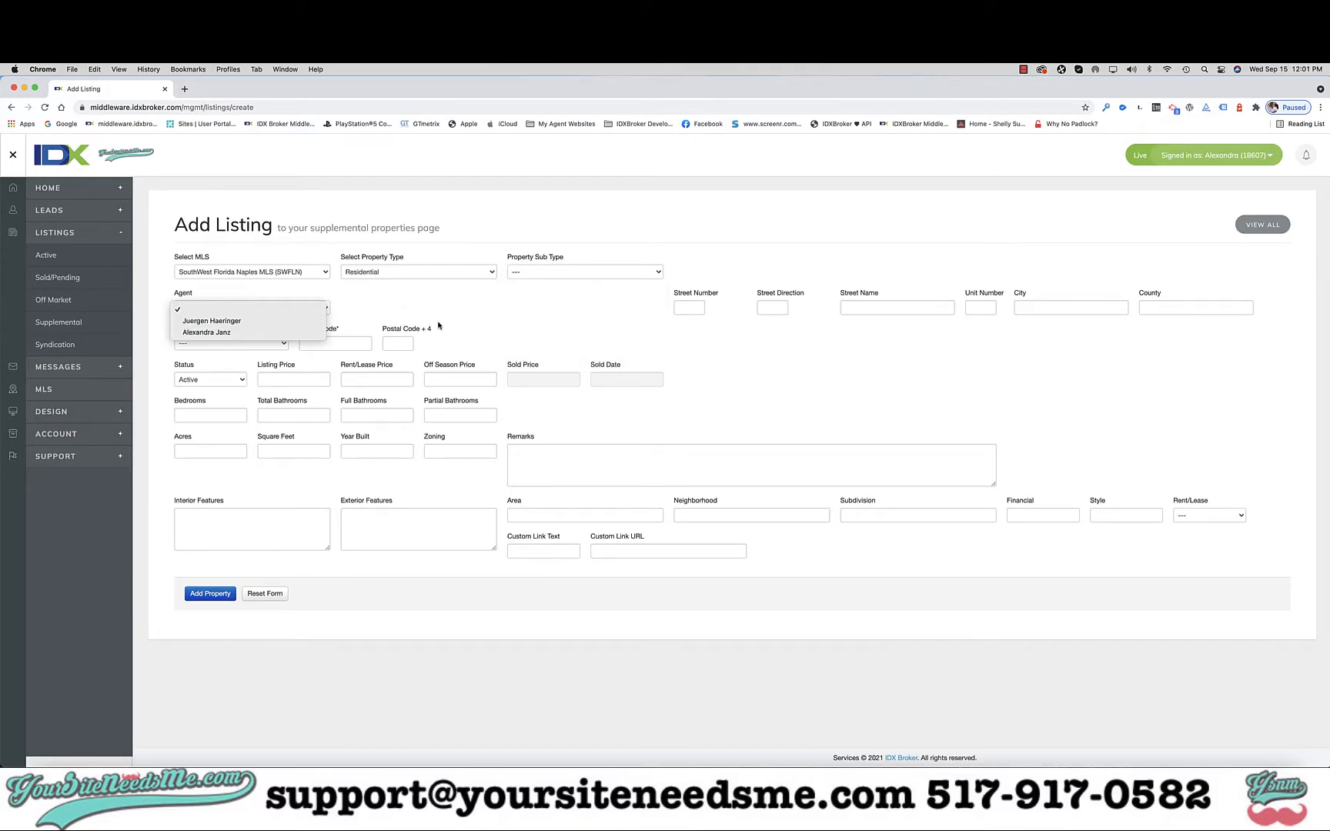
left_click(386, 295)
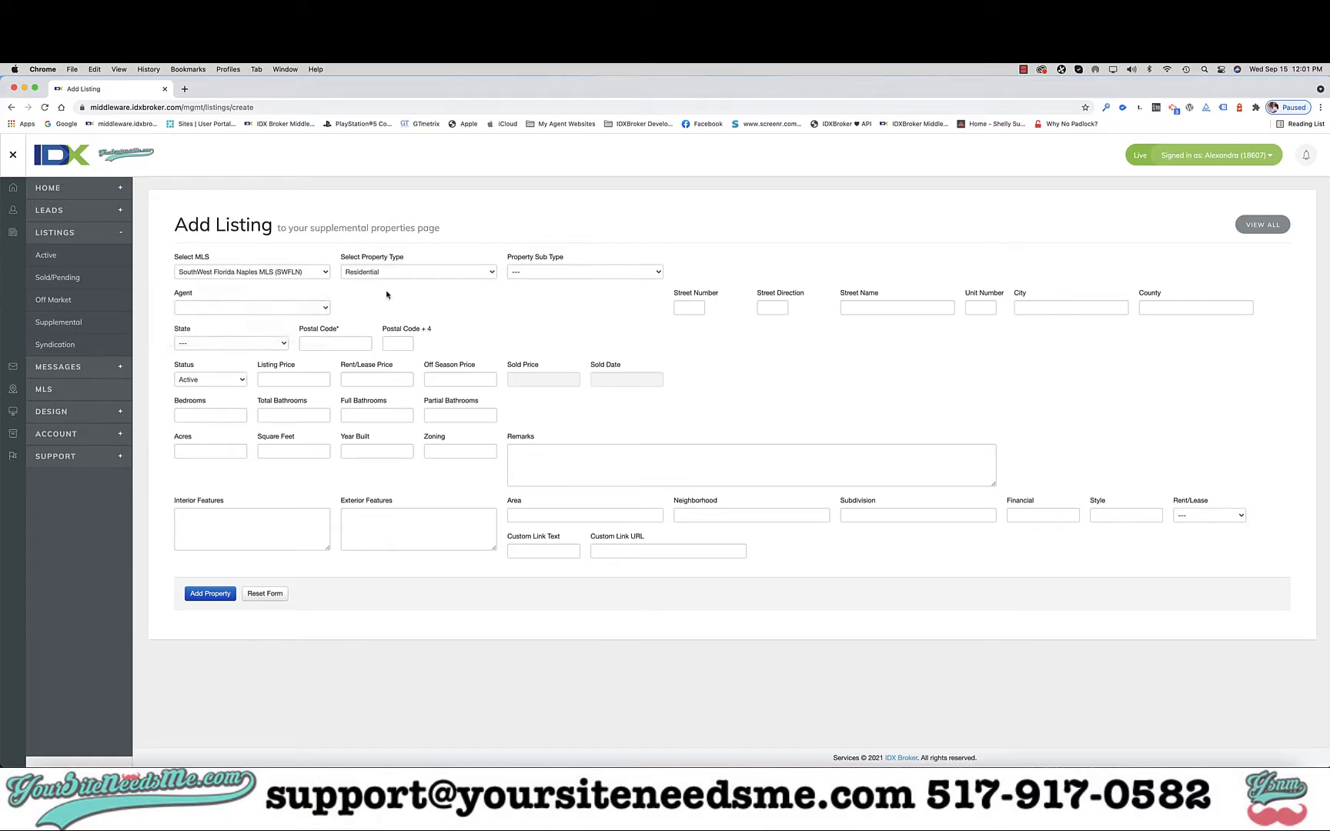
Step: Fill in the property's street number, street direction, street name and city, leaving the unit number empty
left_click(690, 306)
type("1234")
key("Tab")
type("N")
key("Tab")
type("Ma")
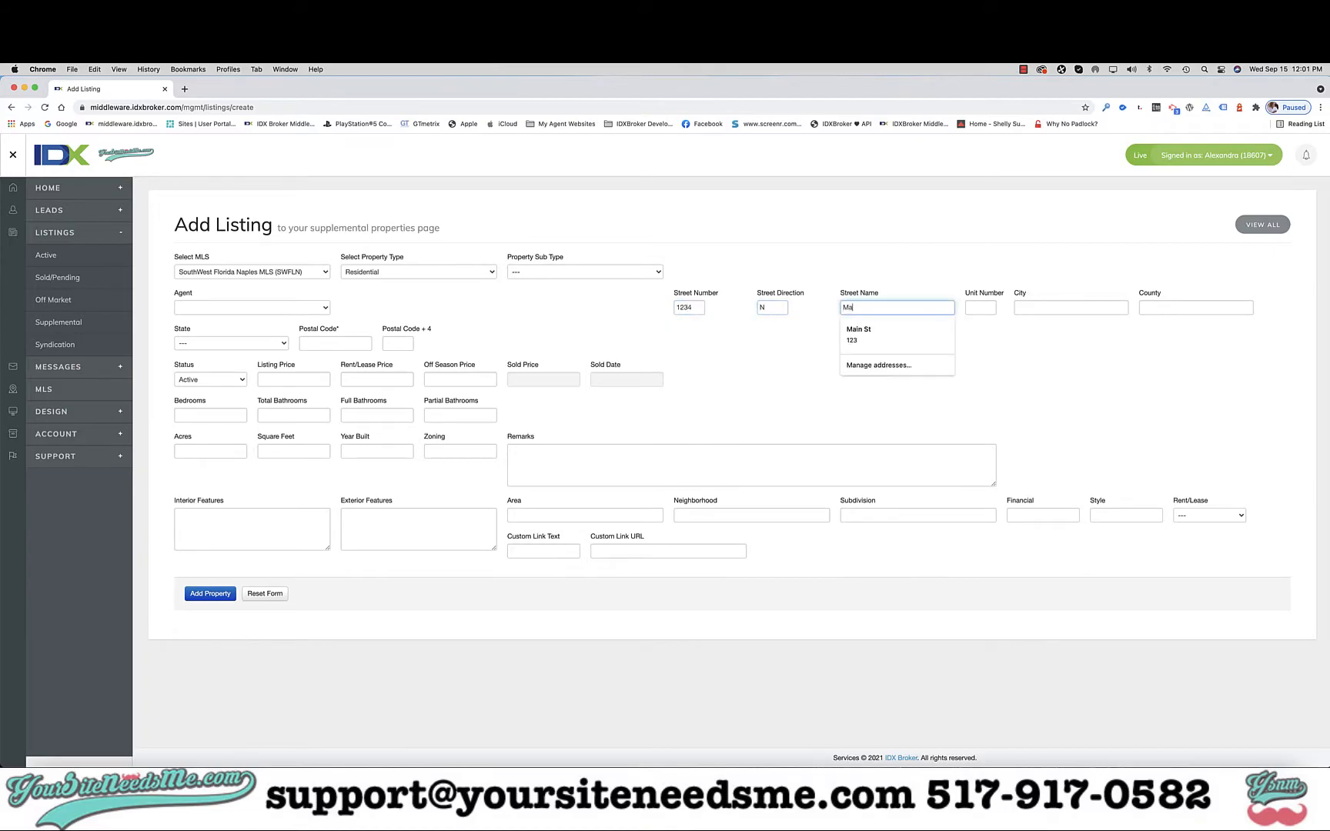
key("Tab")
key("Tab")
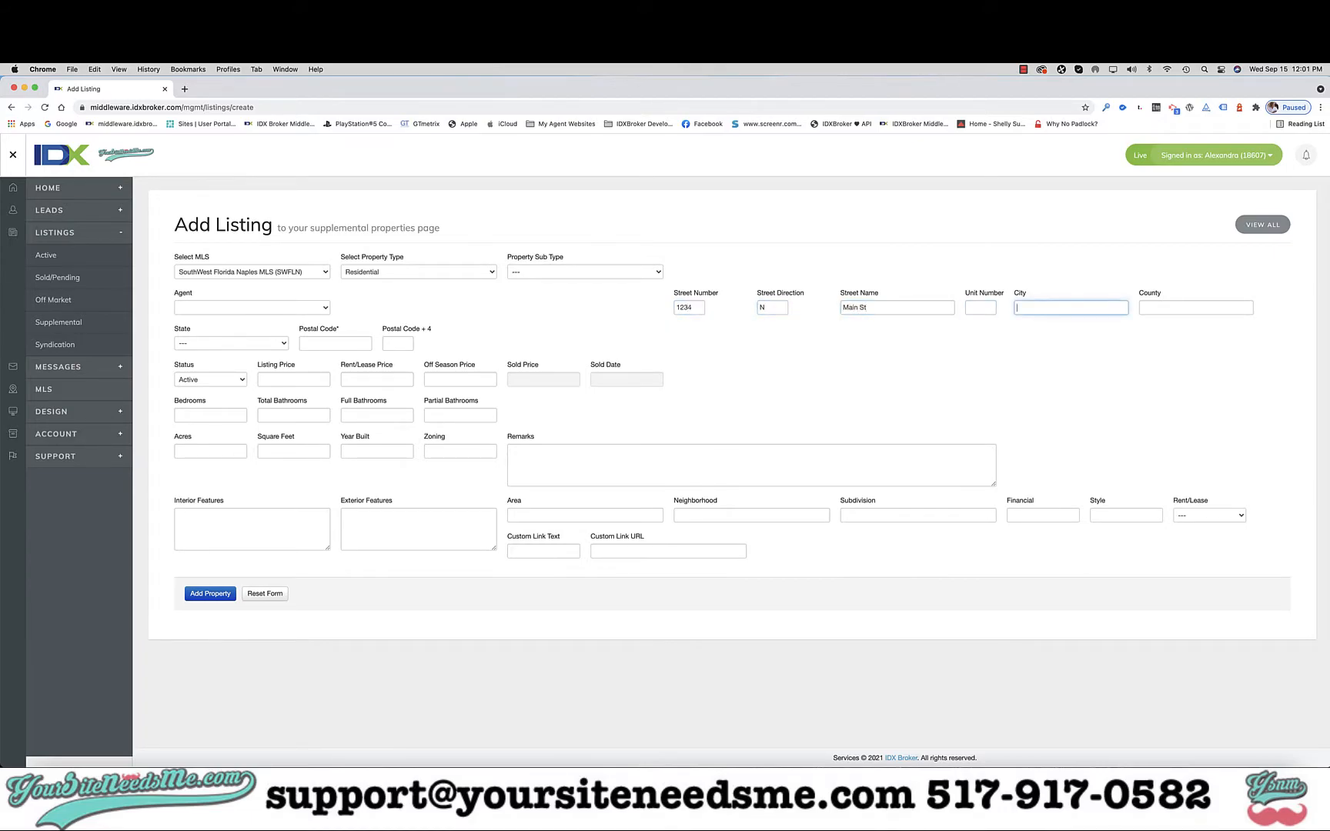
type("Naples")
key("Tab")
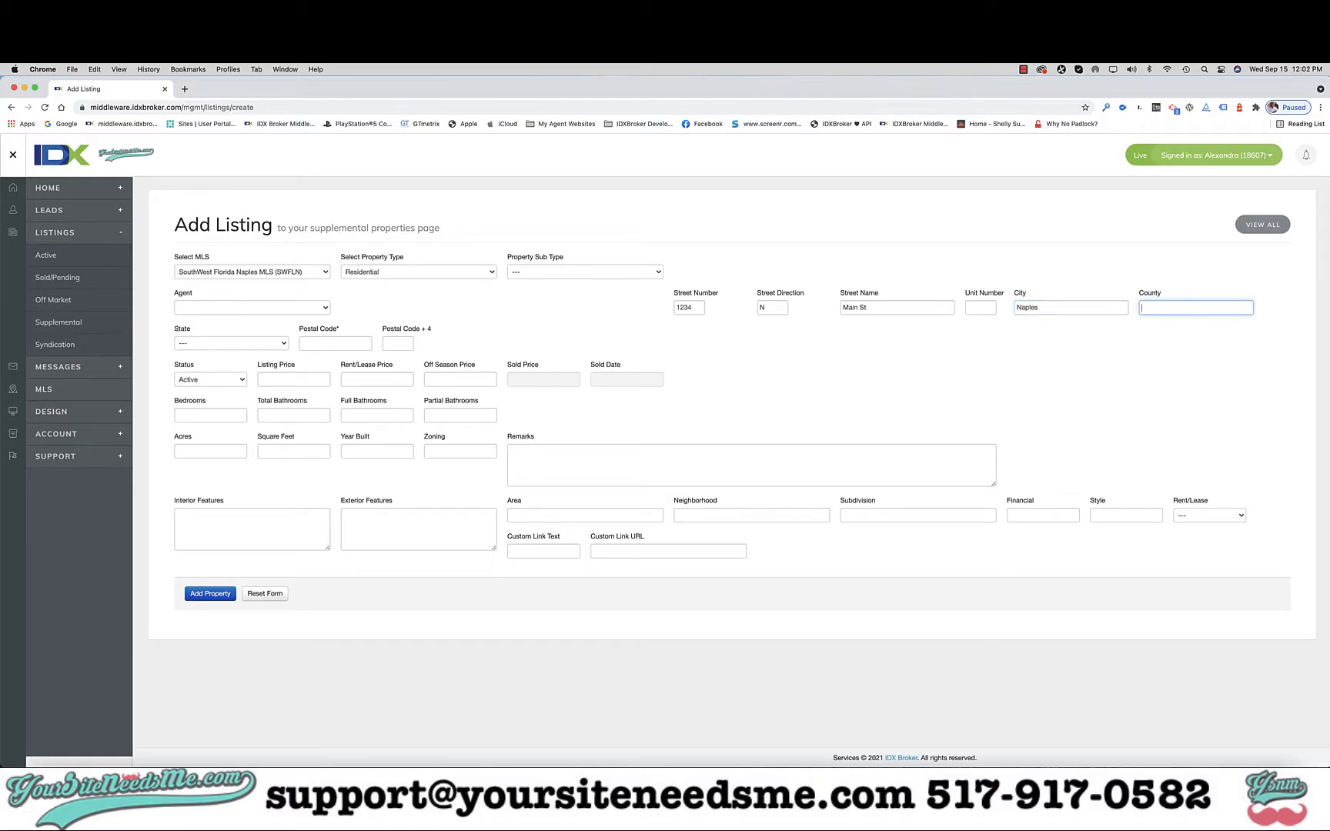
Step: Set the property's state to Florida and enter its postal code
left_click(220, 345)
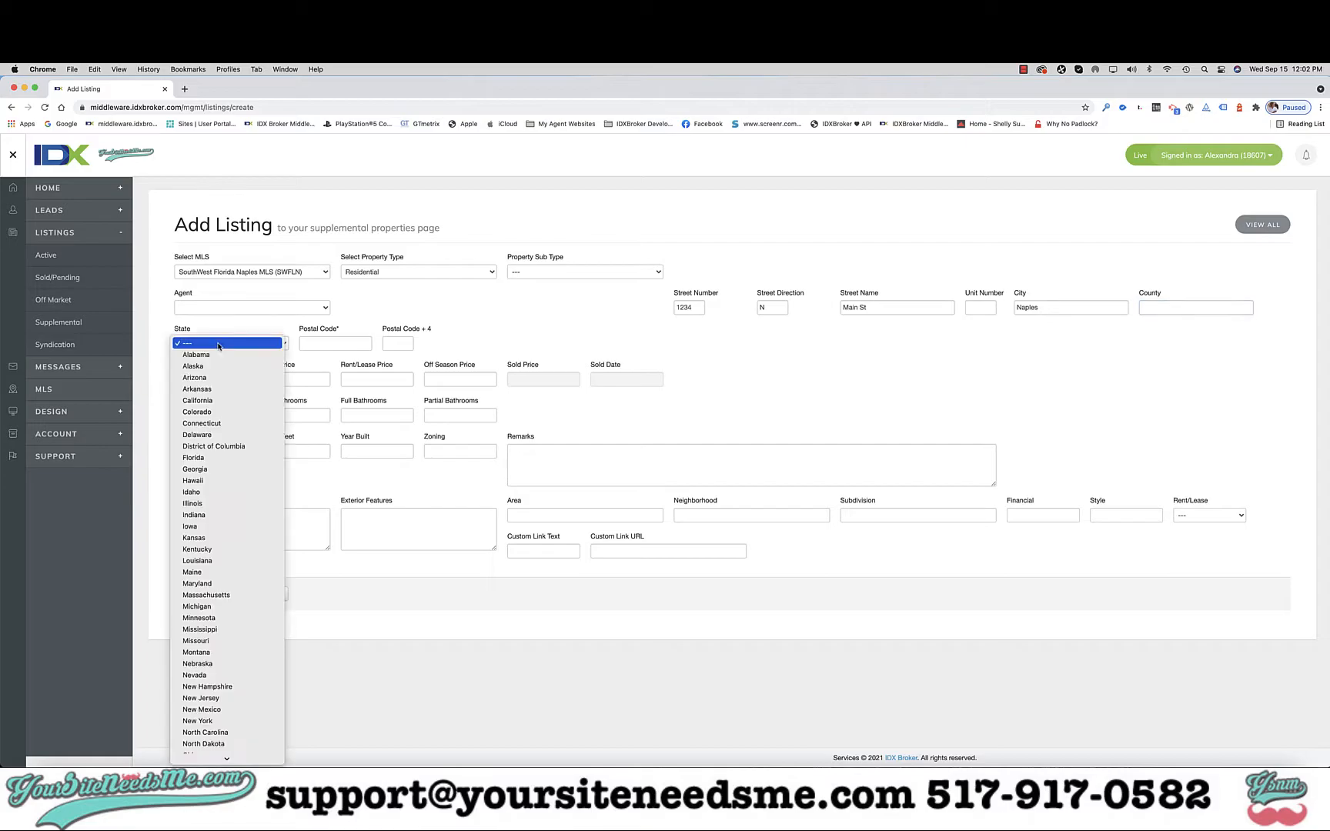
left_click(230, 458)
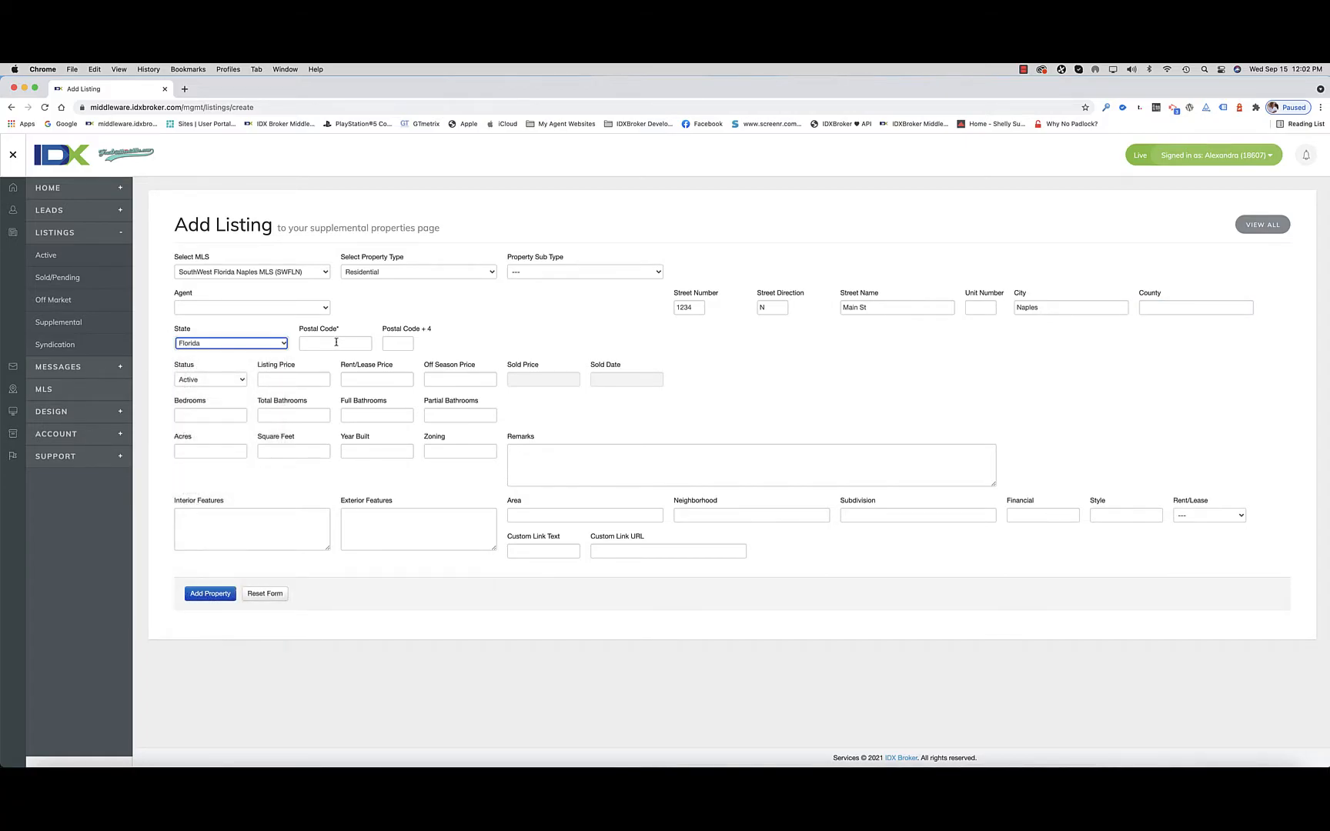
left_click(335, 344)
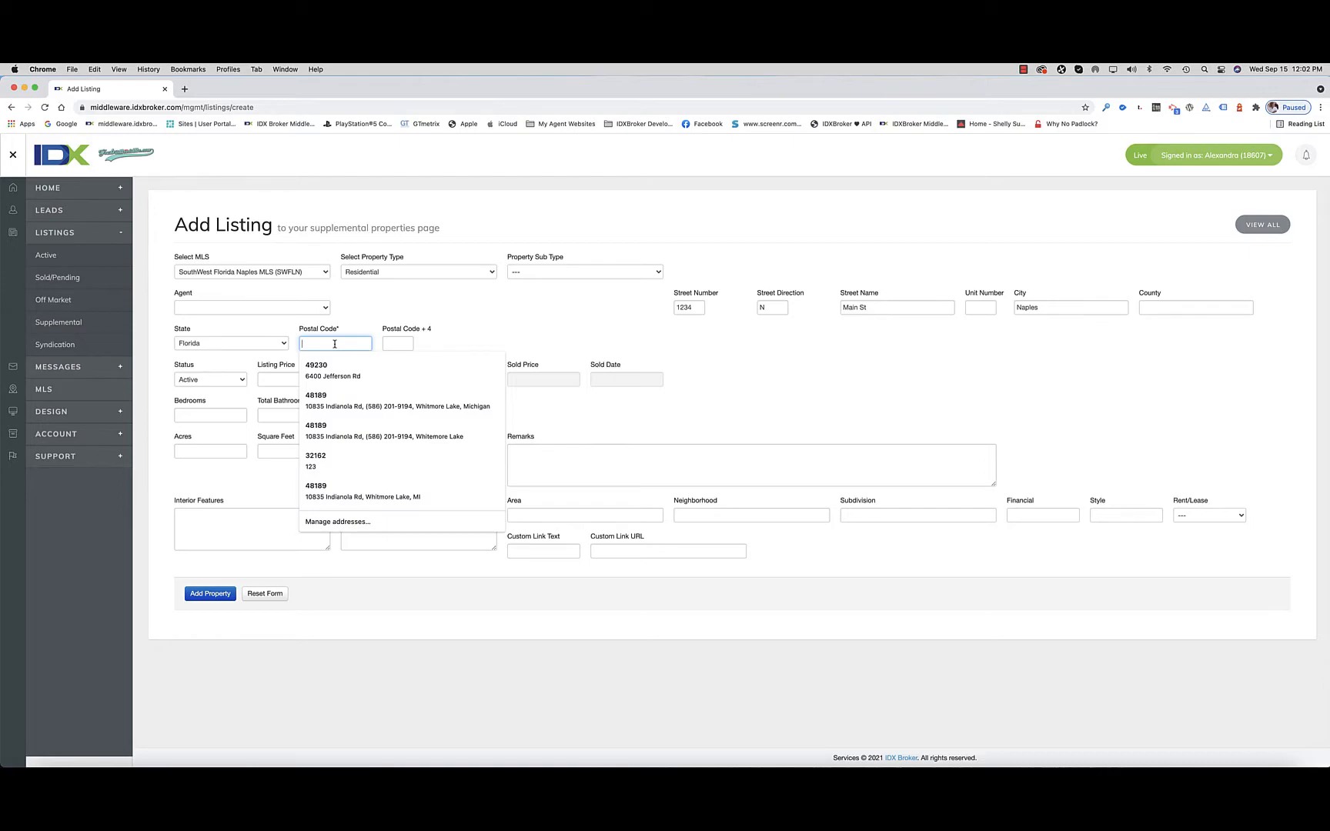
type("76543")
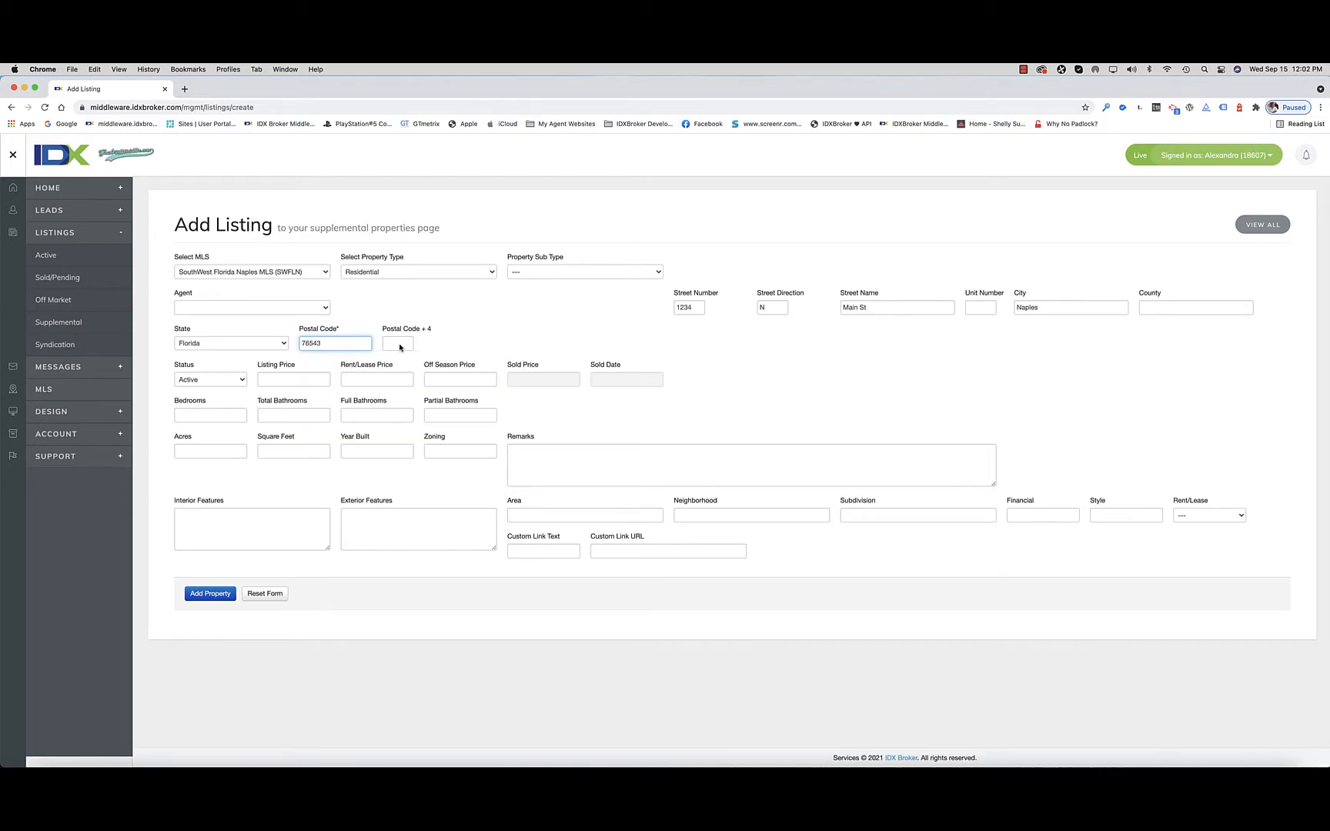
Step: Keep the listing status Active and set the listing price to 400000
left_click(274, 380)
left_click(212, 381)
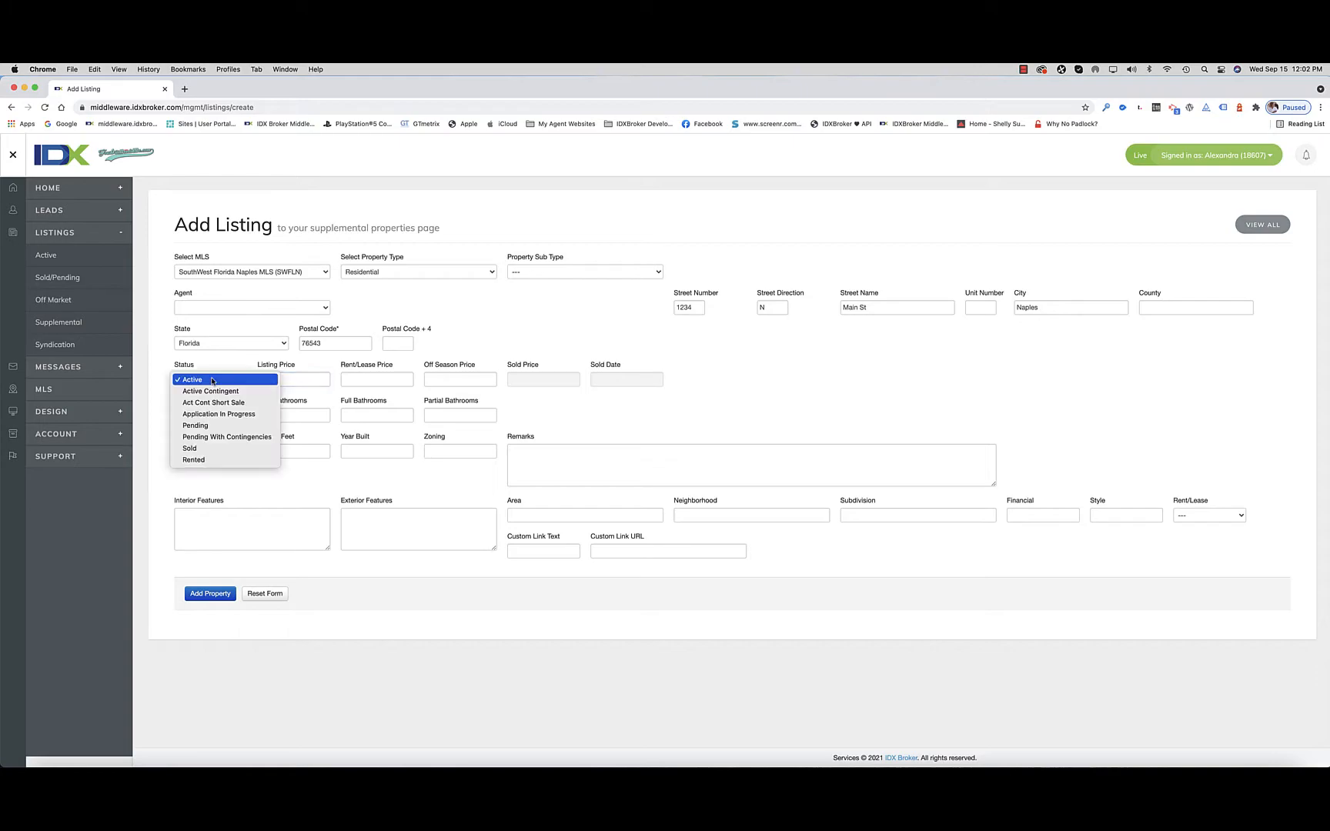
left_click(294, 380)
left_click(293, 380)
type("400000")
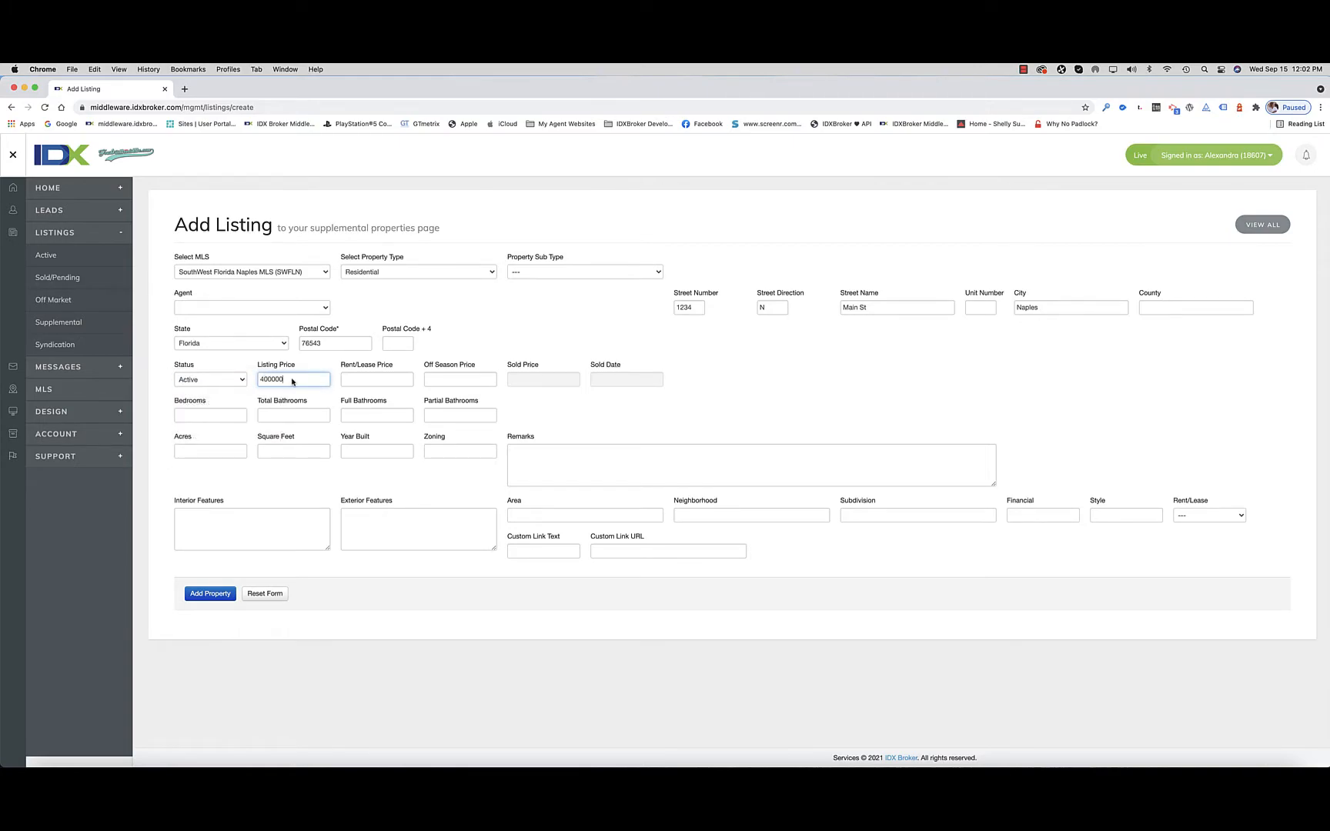
left_click(465, 319)
left_click(211, 351)
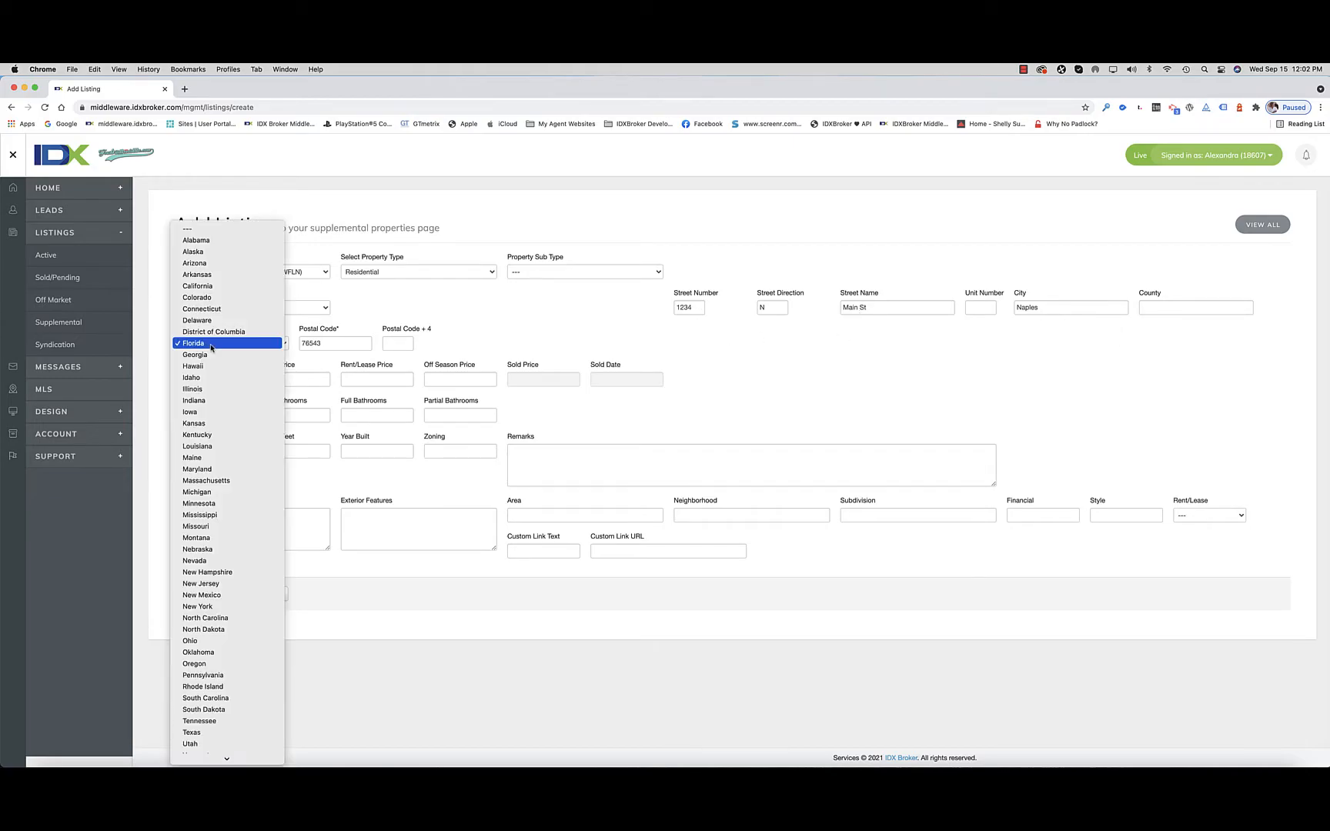
scroll(211, 349, "down", 2)
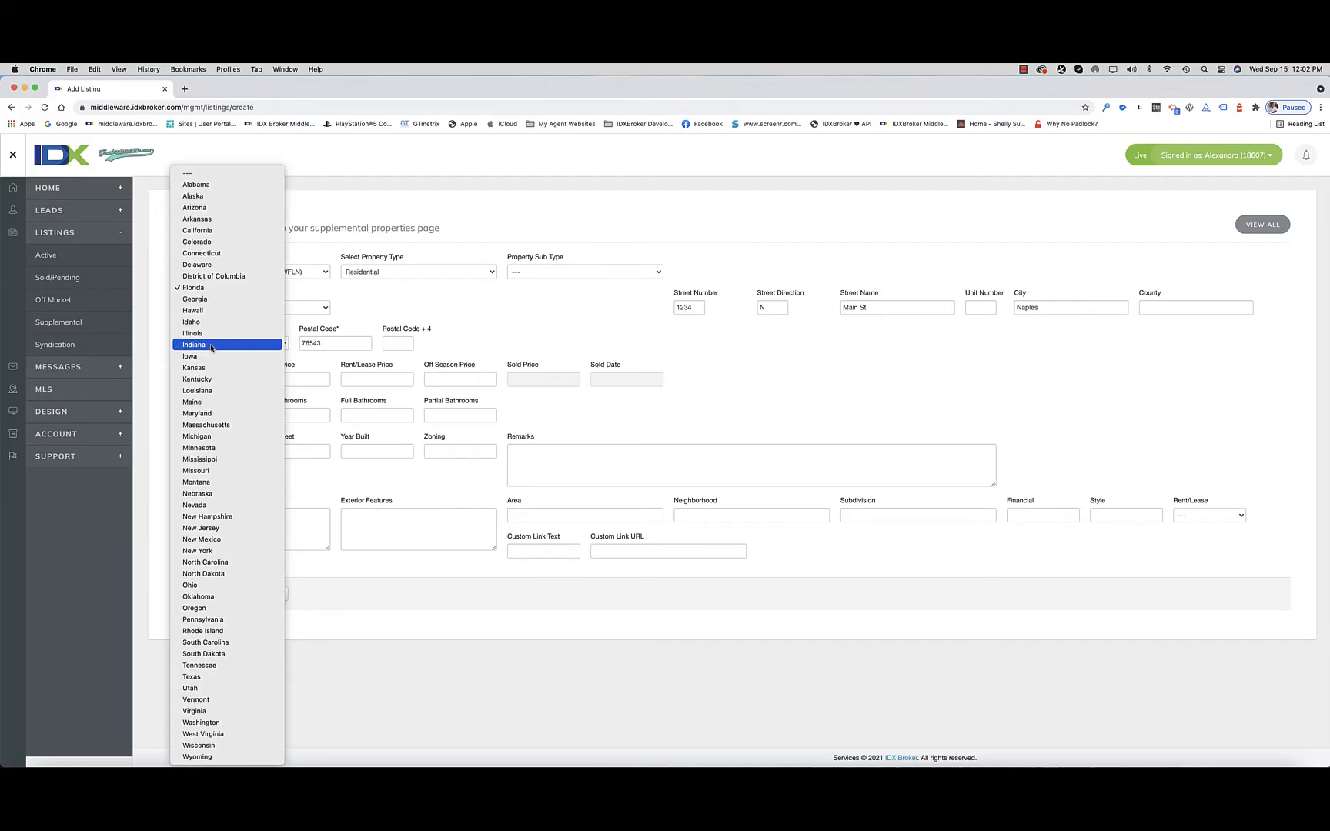
left_click(427, 310)
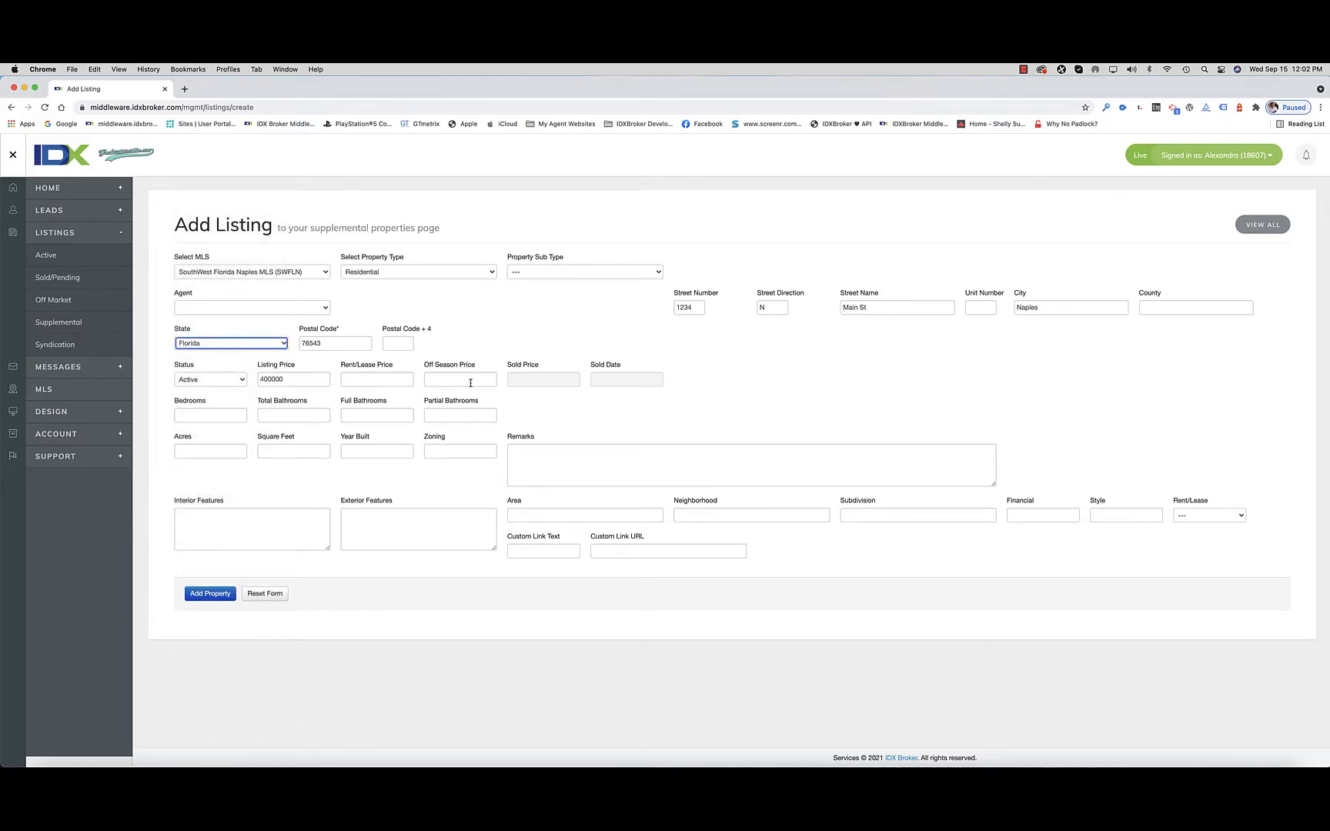
Step: Set the listing to 4 bedrooms and 3 total bathrooms, with 2 full and 1 partial bathroom
left_click(202, 416)
type("4")
left_click(287, 419)
type("3")
left_click(354, 416)
left_click(475, 416)
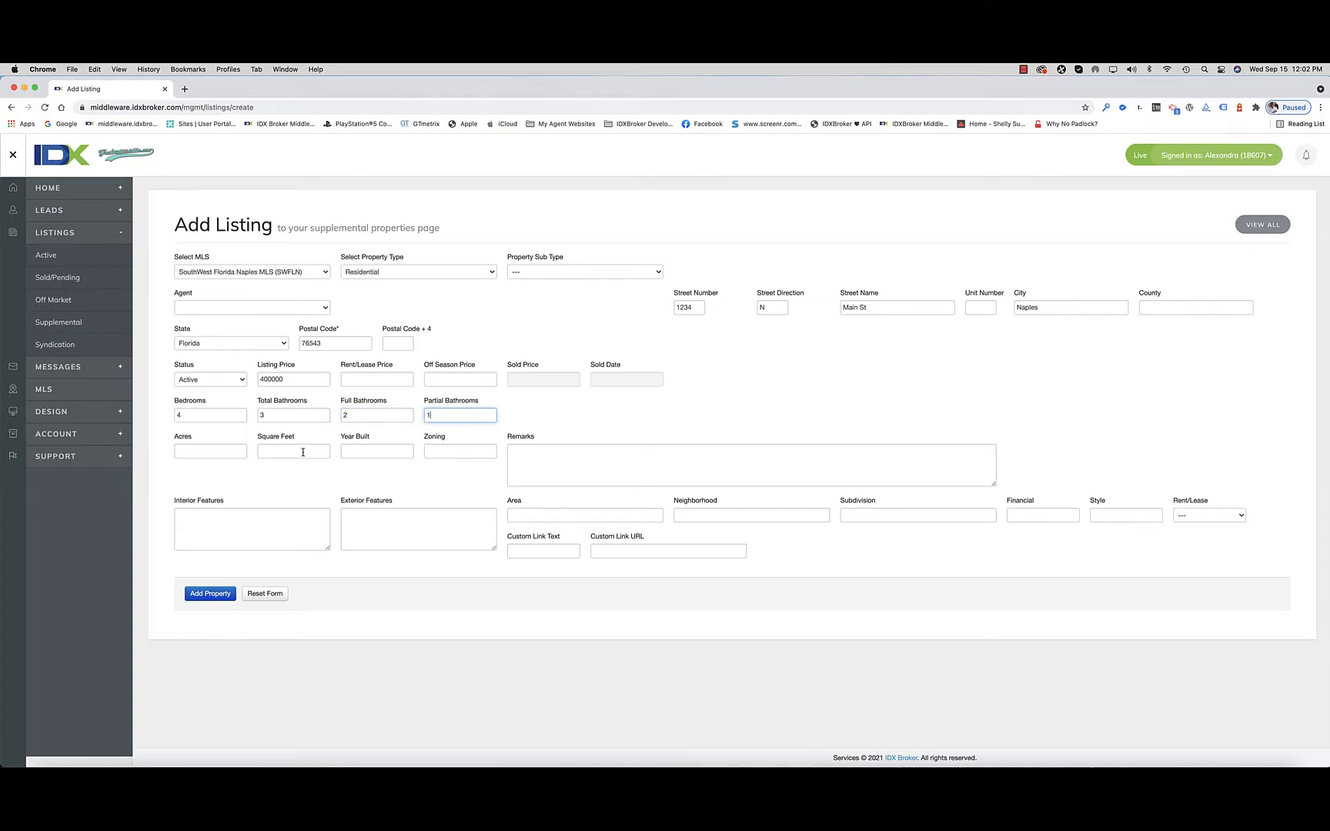
Step: Set the property's size to .5 acres and 3000 square feet, with 2009 as the year built
left_click(221, 457)
type(".5")
left_click(297, 450)
type("3000")
key("Tab")
type("20")
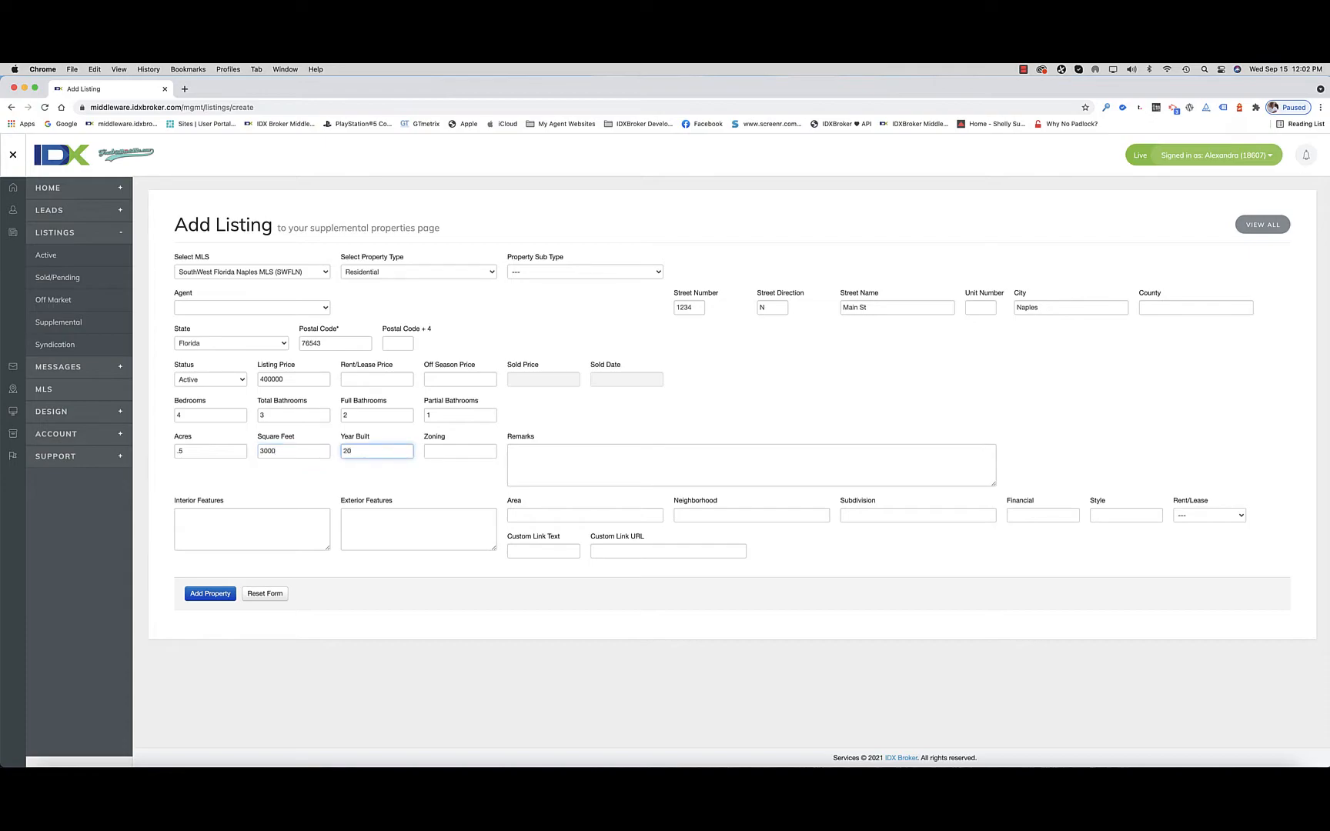
type("09")
key("Tab")
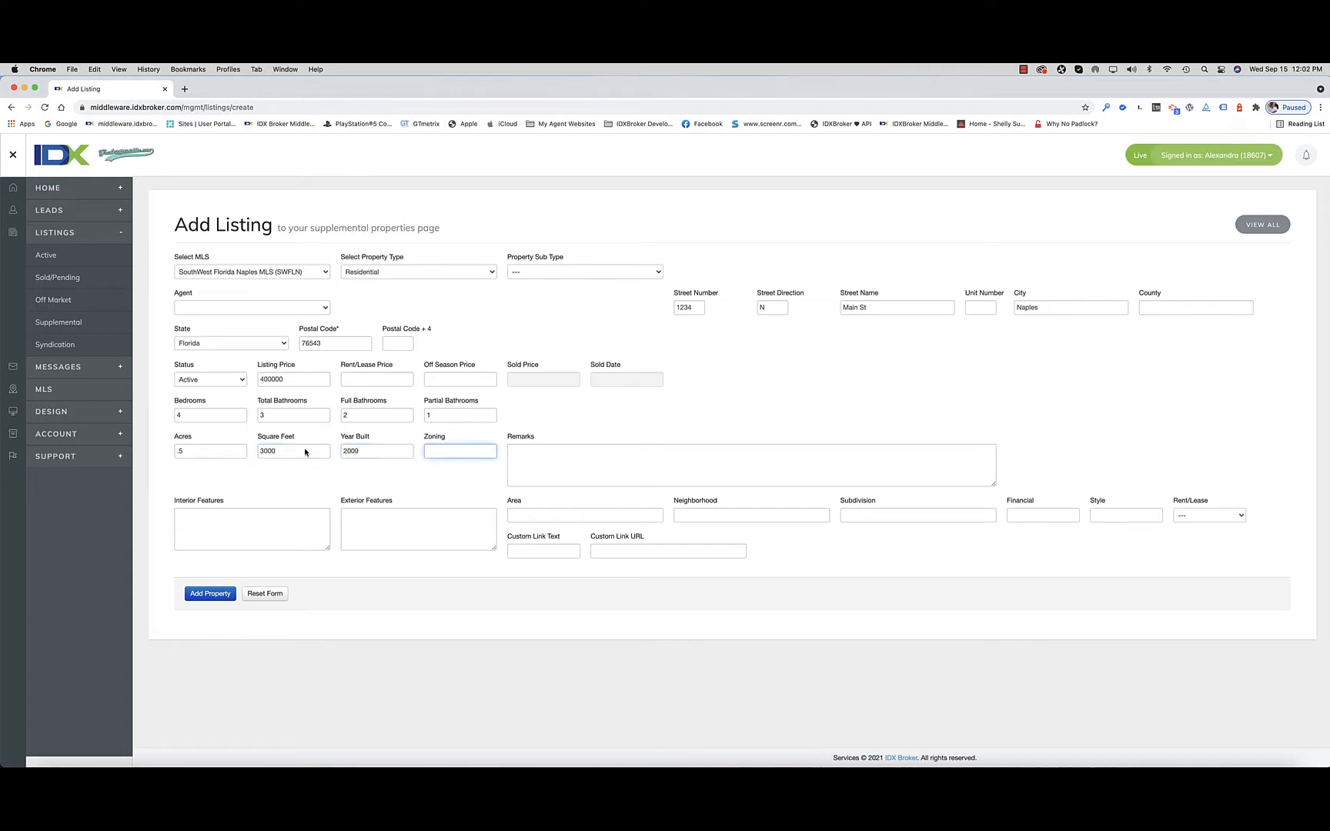
Step: Enter "Add Remarks here" as the listing's remarks
left_click(532, 477)
type("Add Remai")
type("ks here")
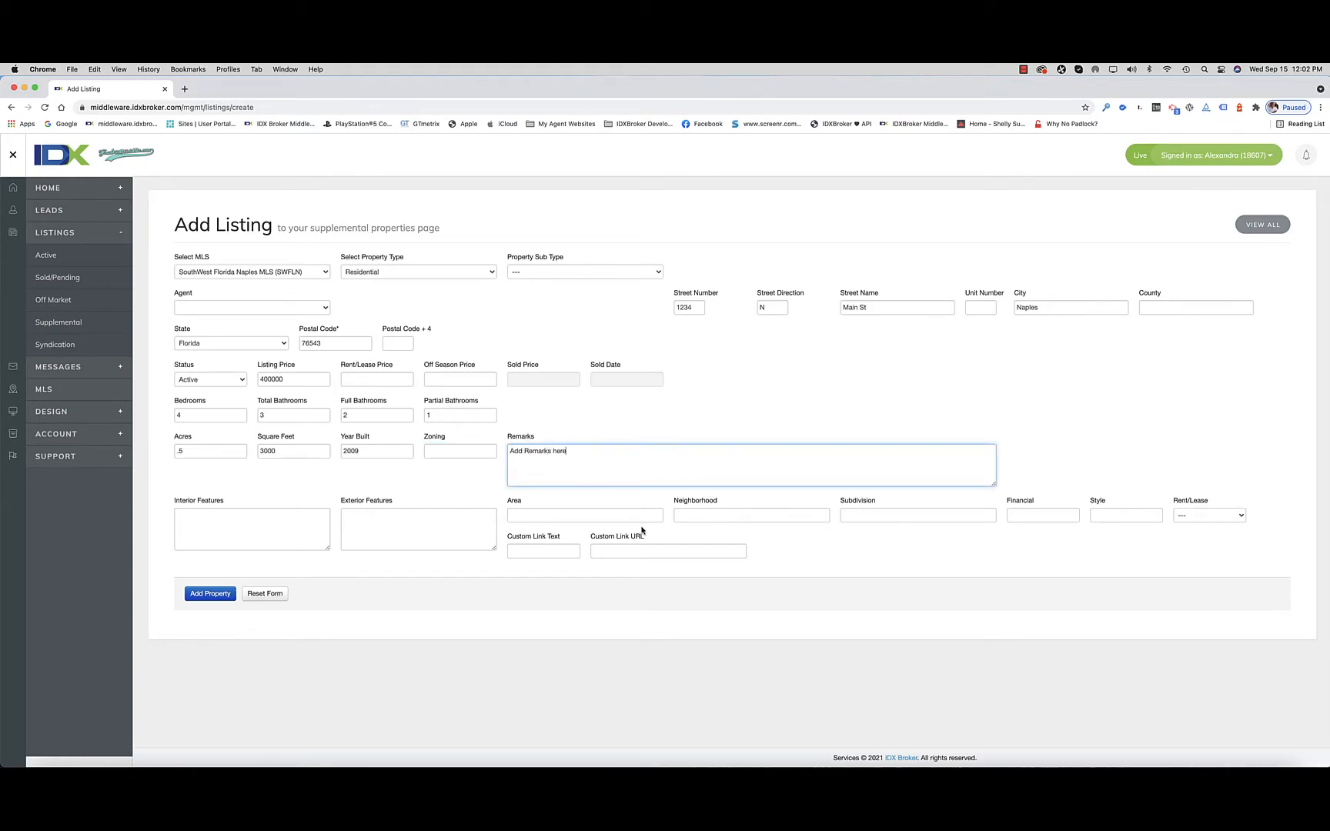
left_click(757, 542)
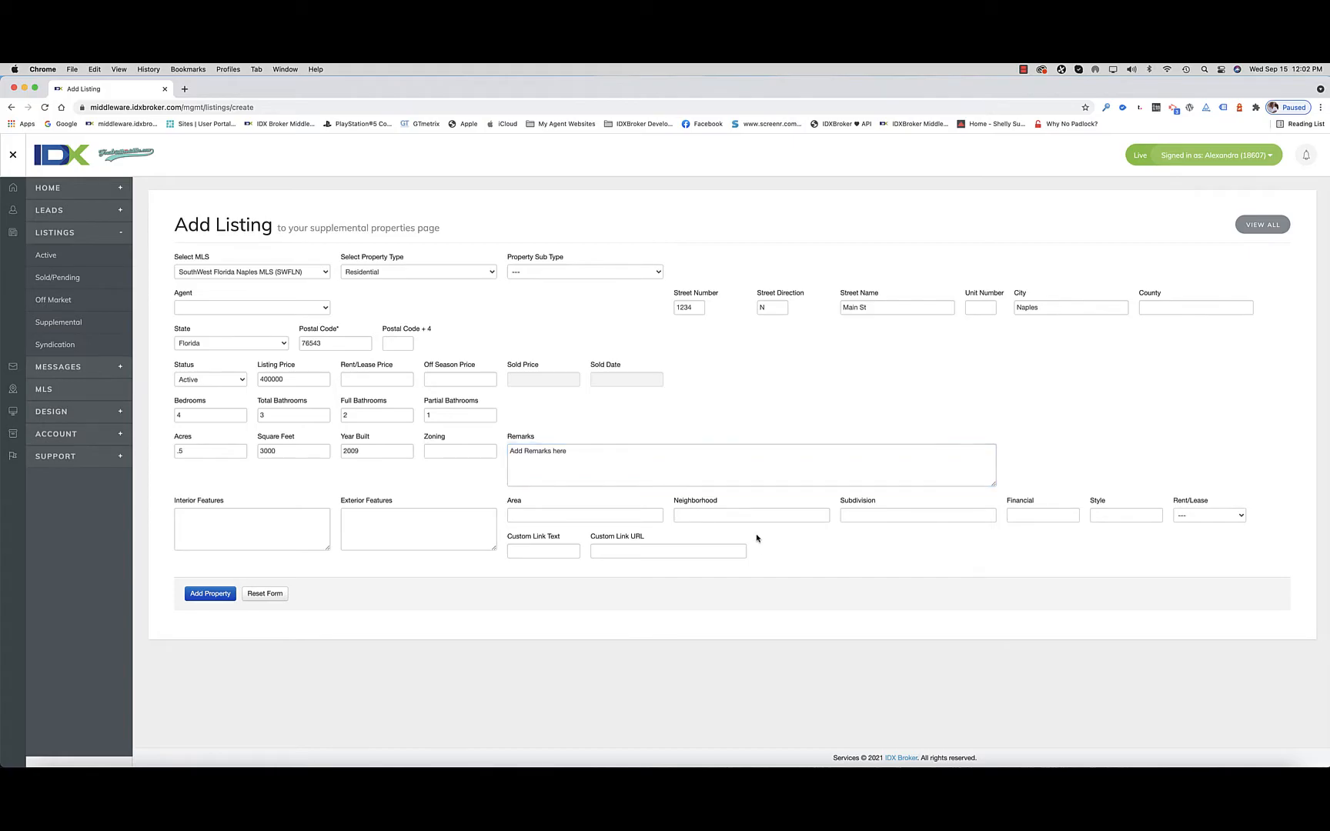
Step: Set the listing's custom link text to "View our Virtual Tour", leaving the custom link URL empty
scroll(544, 553, "up", 5)
left_click(543, 551)
type("View the")
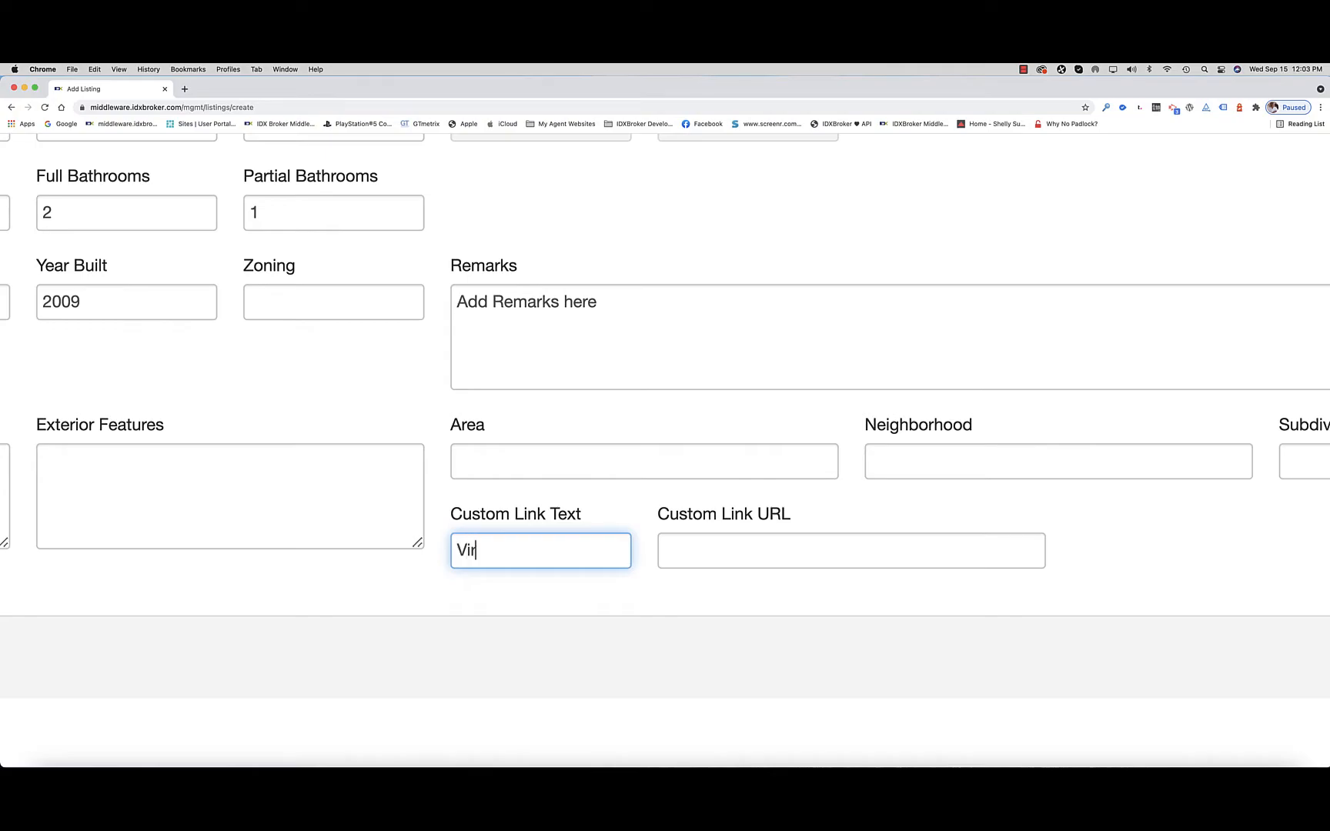
key("BackSpace")
key("BackSpace")
key("BackSpace")
key("BackSpace")
type("our Virtual Tour")
left_click(744, 563)
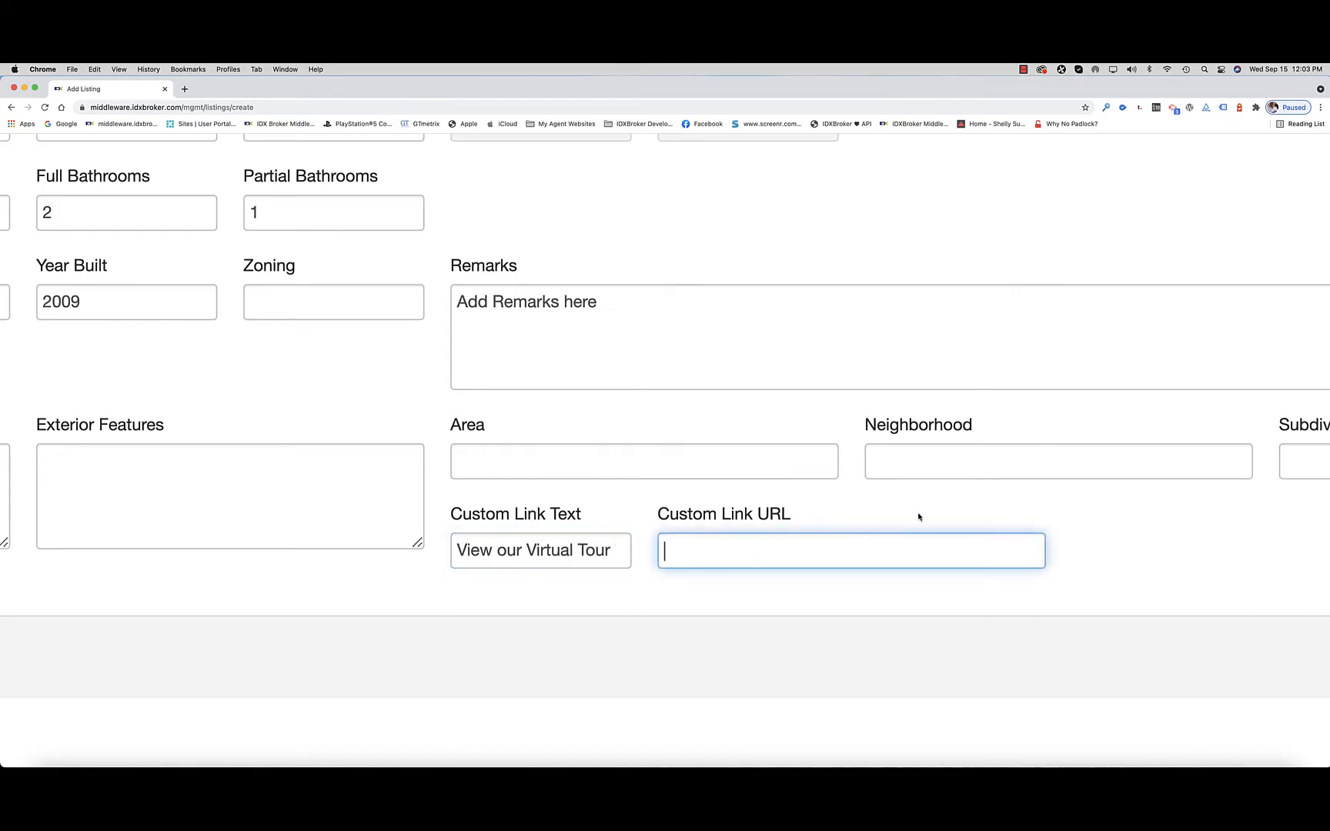
Step: Add the completed property and return to the supplemental listings overview
key("super+0")
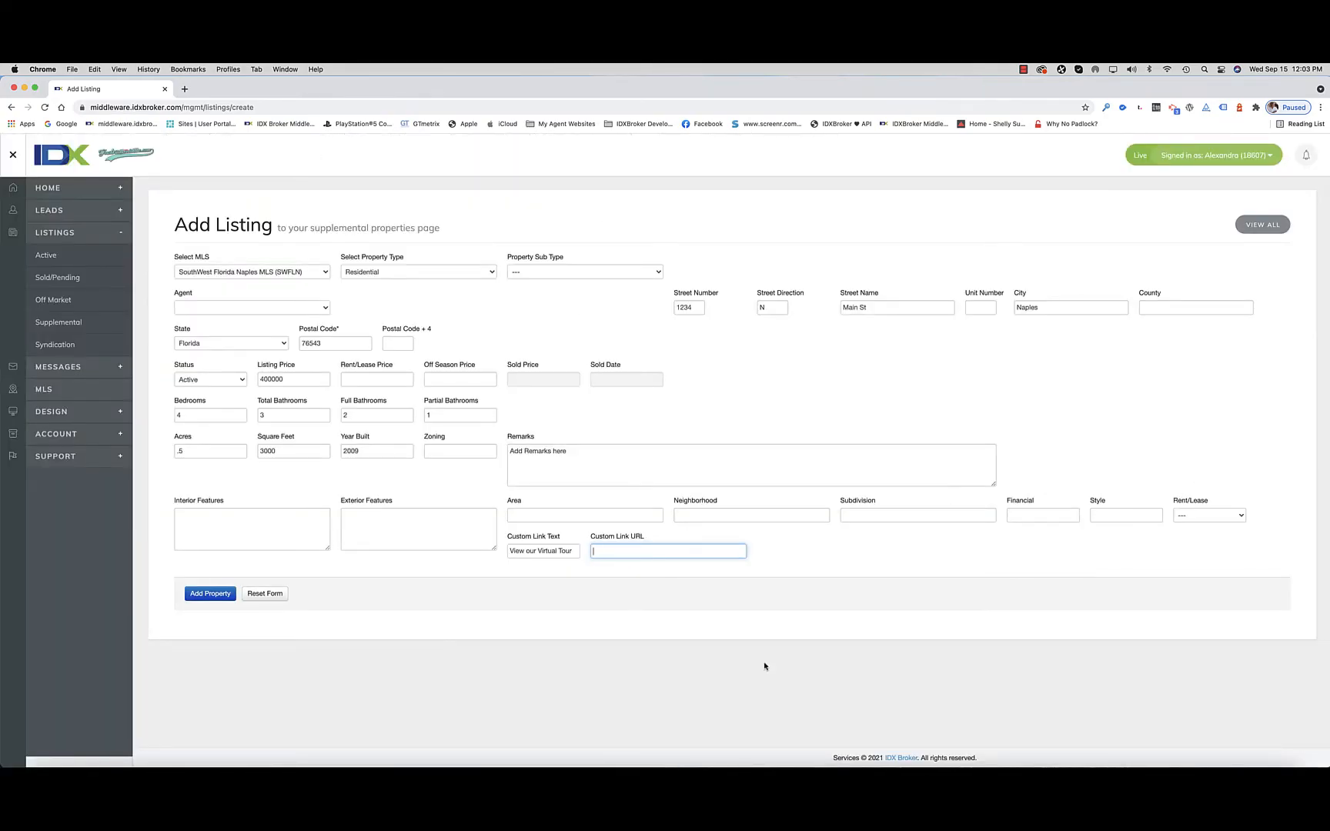
left_click(212, 596)
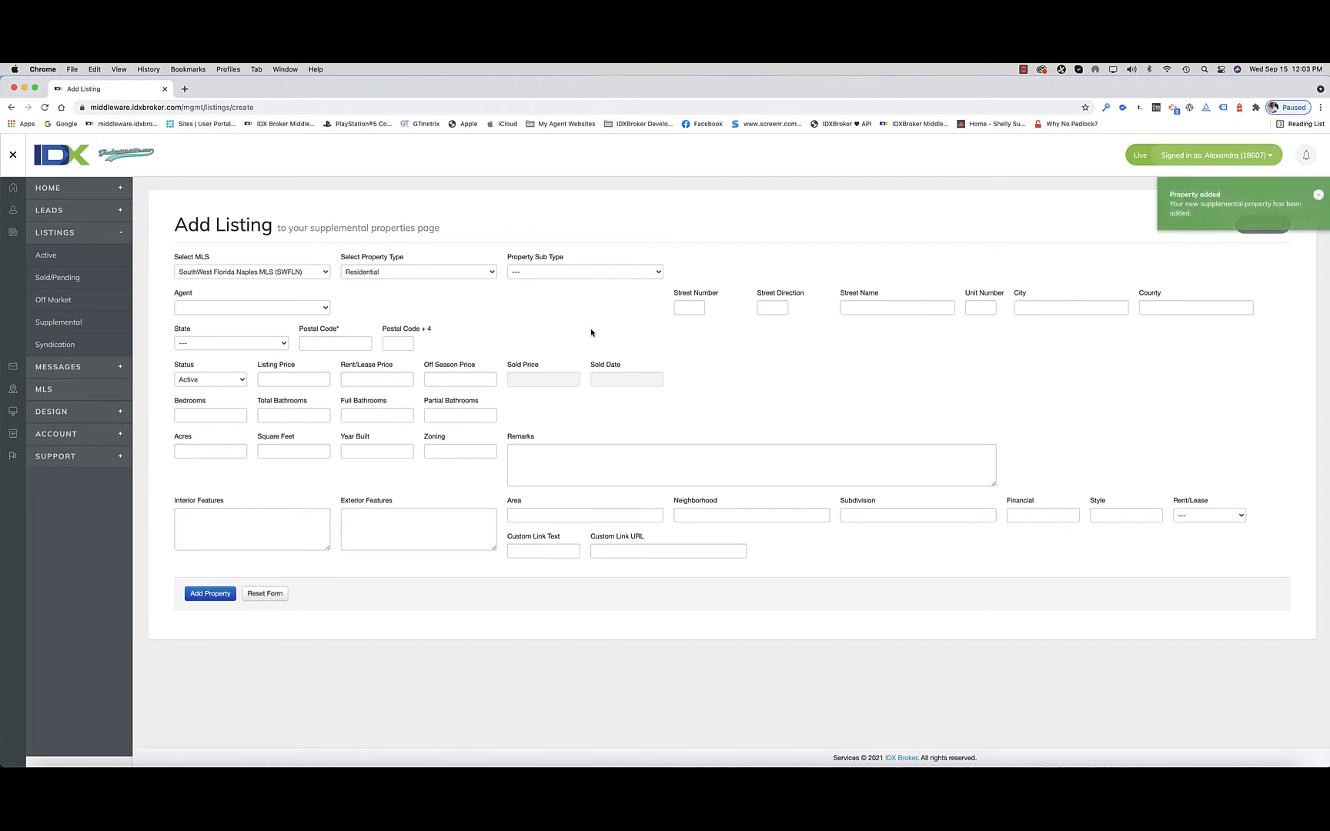
left_click(62, 324)
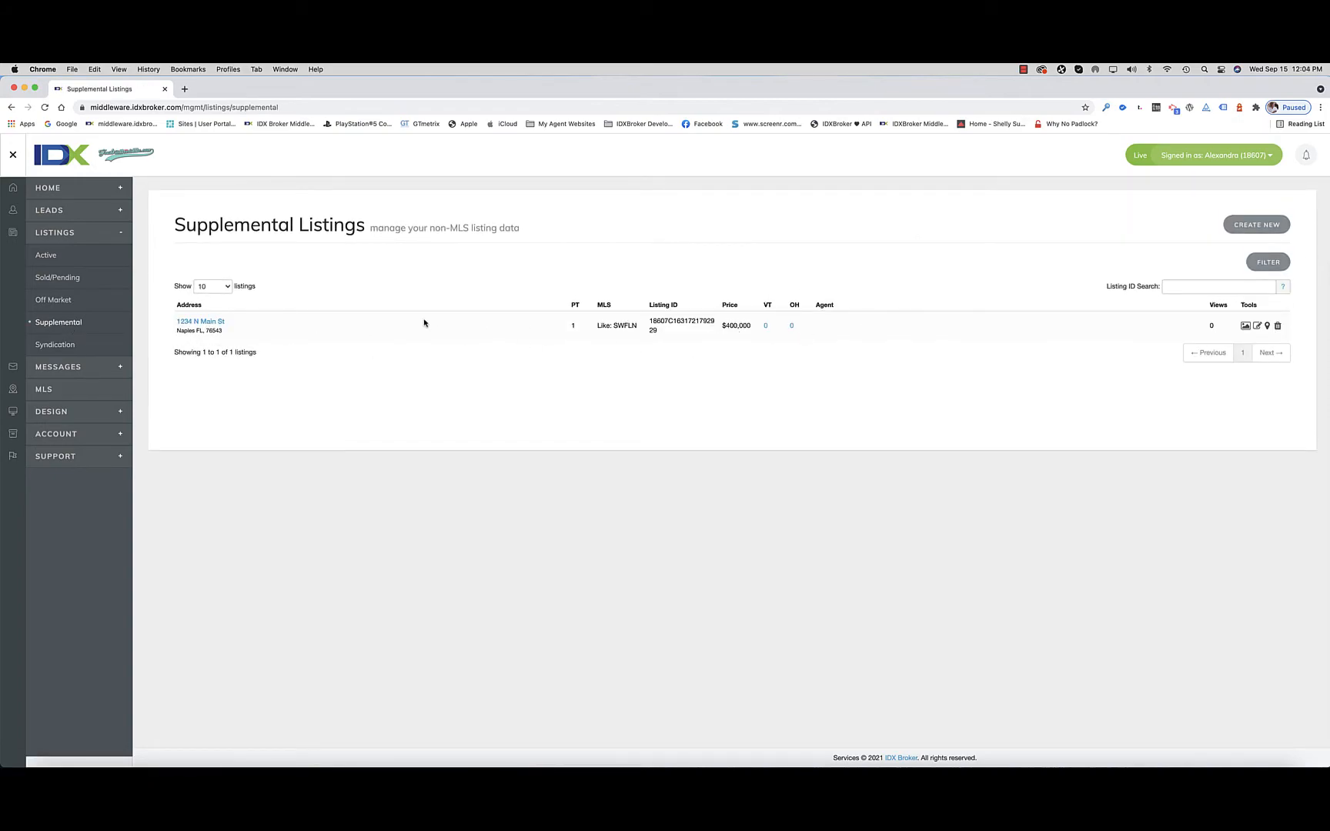
Step: Open the new listing's images page and examine the file upload options and limits for adding photos
left_click(1245, 327)
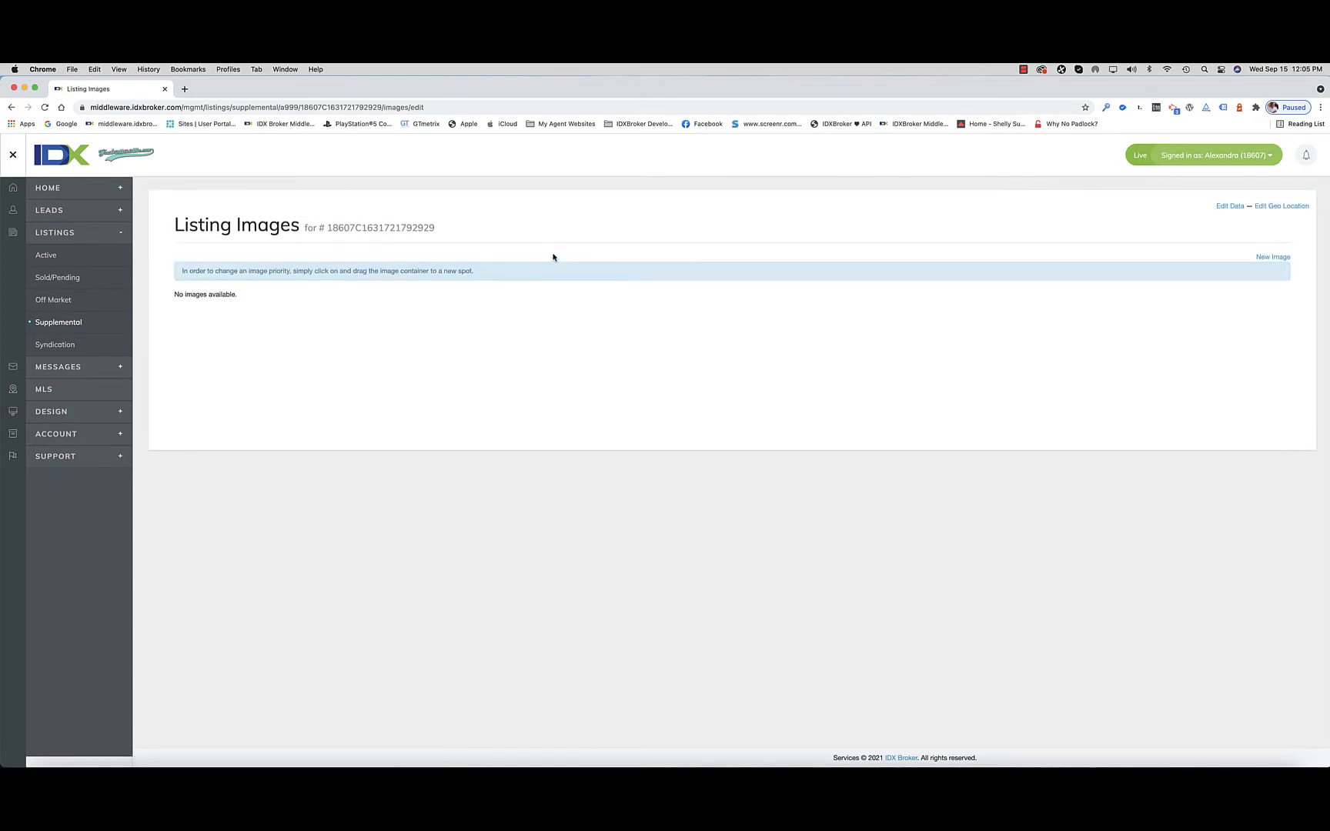
left_click(1274, 258)
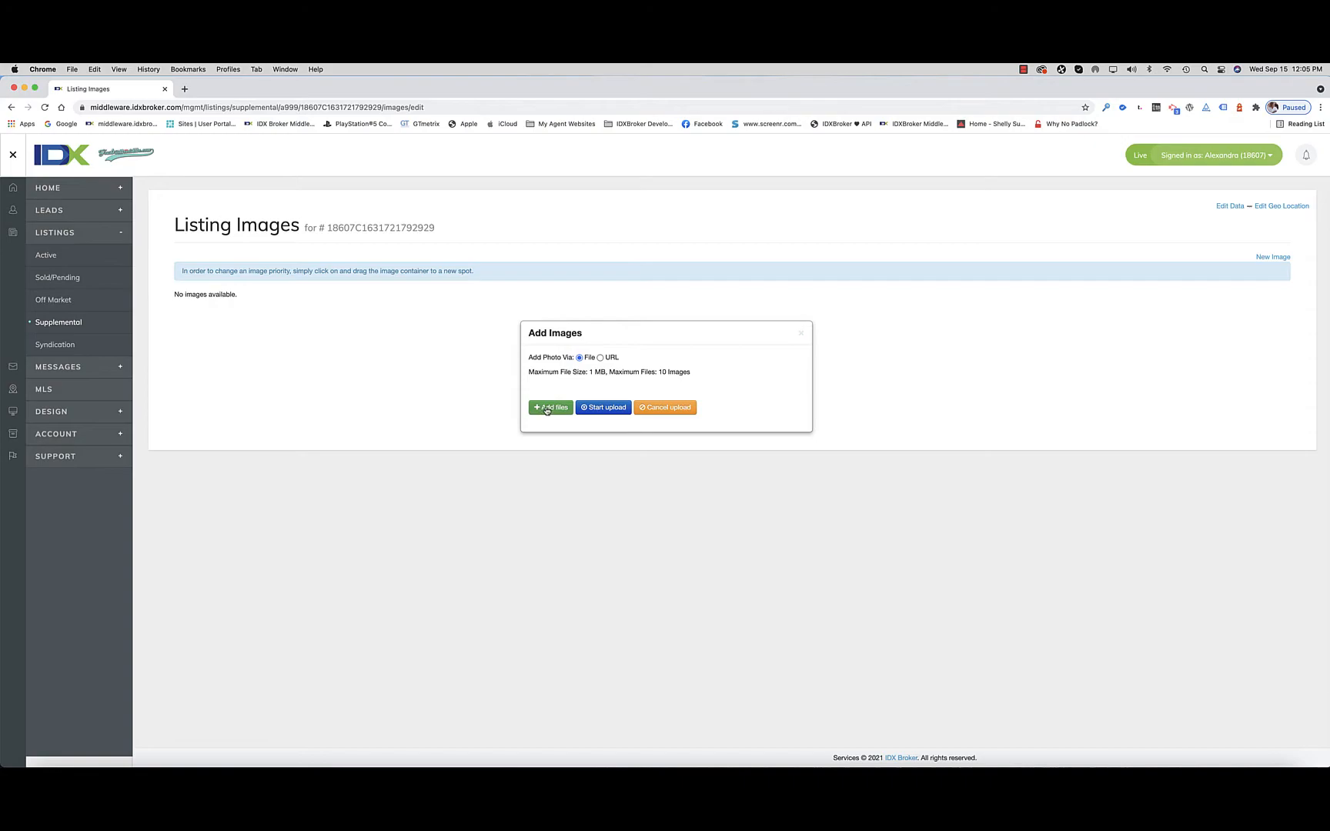
scroll(595, 376, "up", 5)
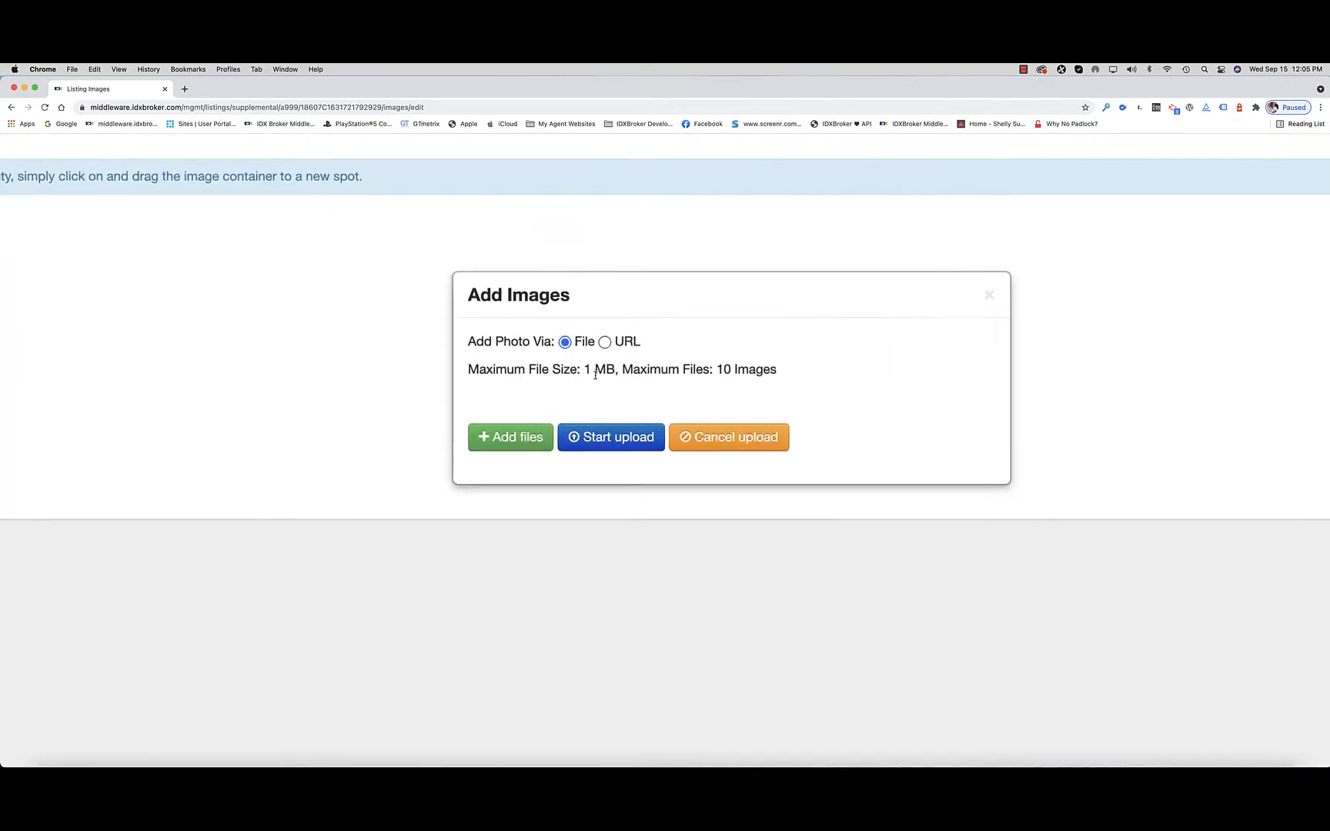
scroll(595, 375, "down", 5)
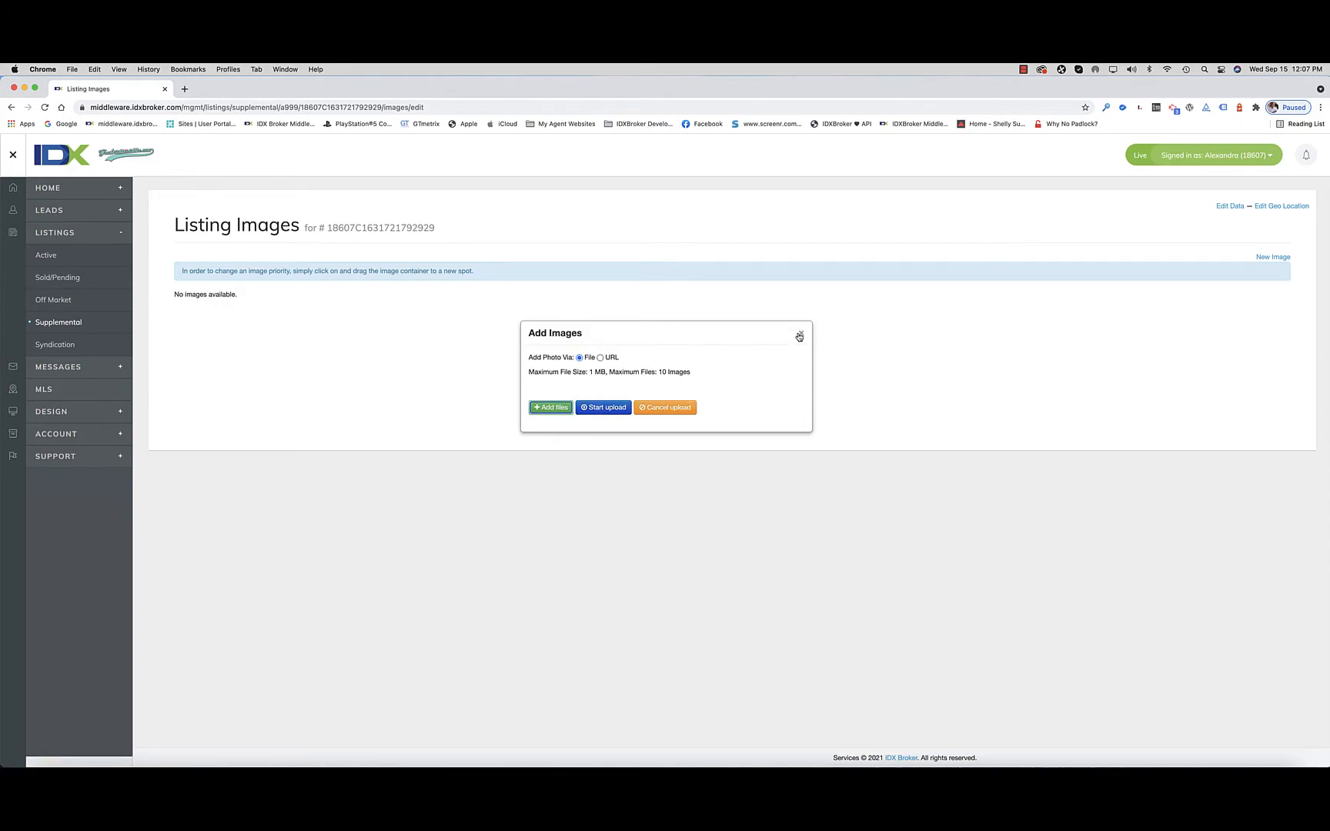
left_click(800, 336)
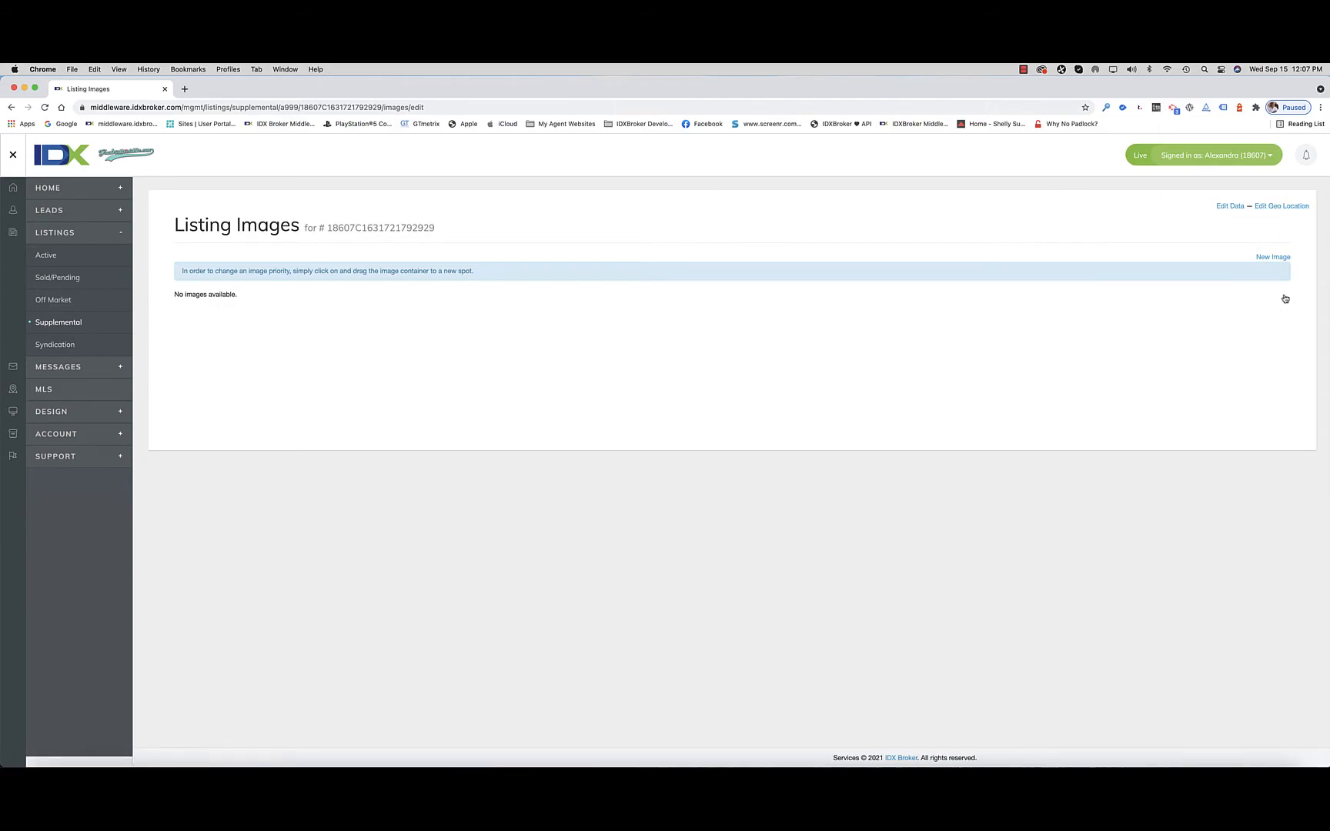
Step: Open the geo location editor for the new supplemental listing
left_click(1291, 208)
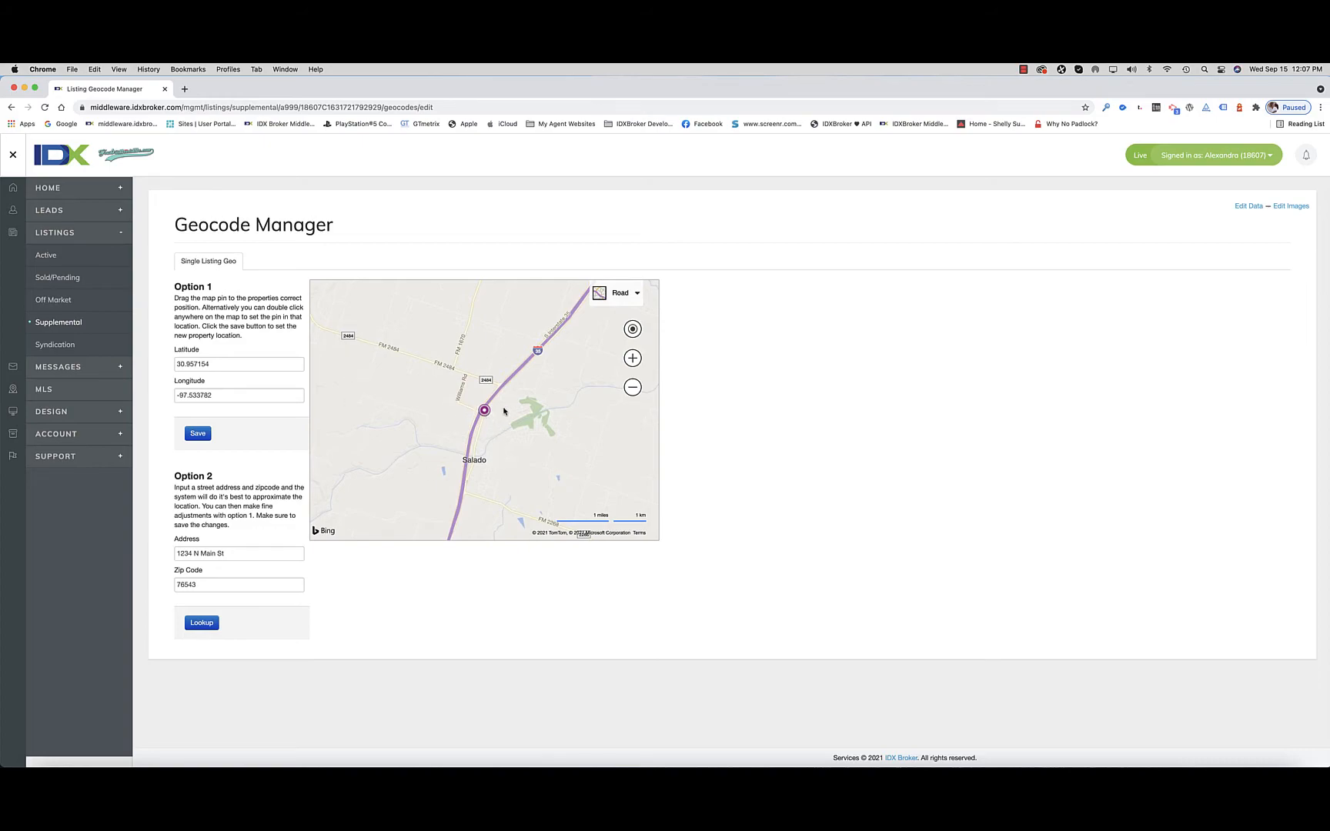
Step: Move the listing's map pin from Texas to eastern Europe, at about latitude 47.52 and longitude 27.62
left_click(632, 387)
left_click(632, 388)
left_click(632, 388)
left_click(632, 388)
left_click(632, 388)
left_click(632, 388)
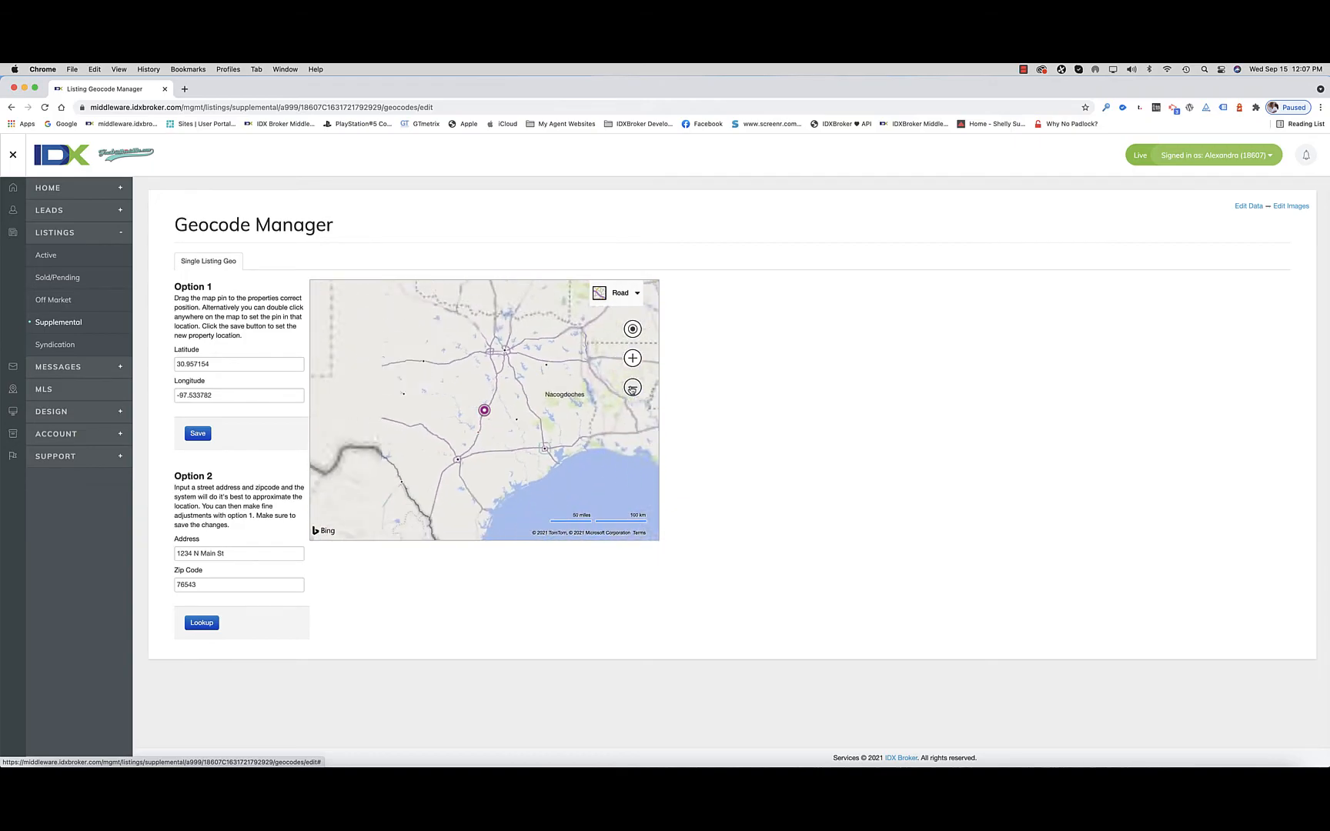
left_click(632, 388)
left_click(632, 388)
left_click(632, 388)
left_click(632, 388)
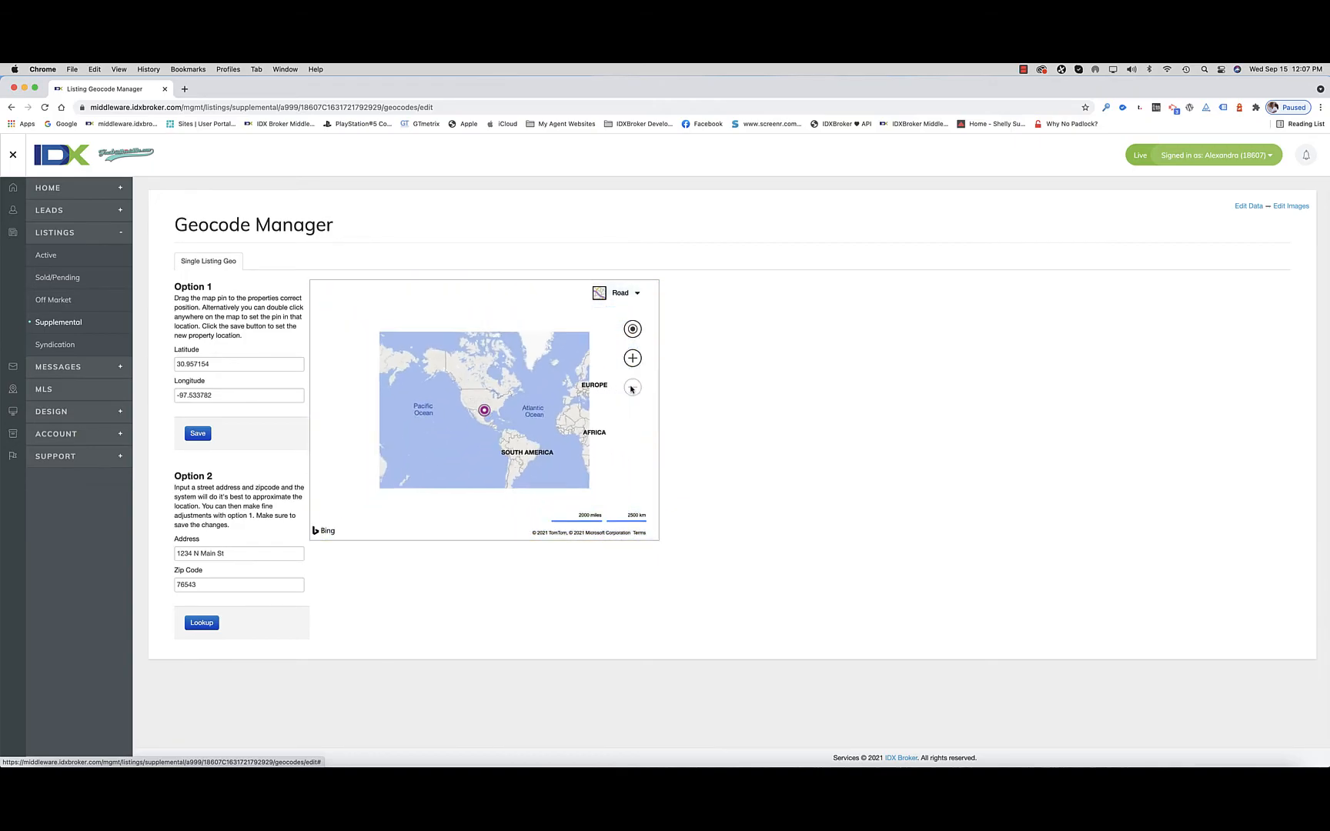
left_click_drag(484, 392, 578, 374)
Step: Move the map pin west to the Czech–Polish border area, at about latitude 50.07 and longitude 17.27
left_click(632, 358)
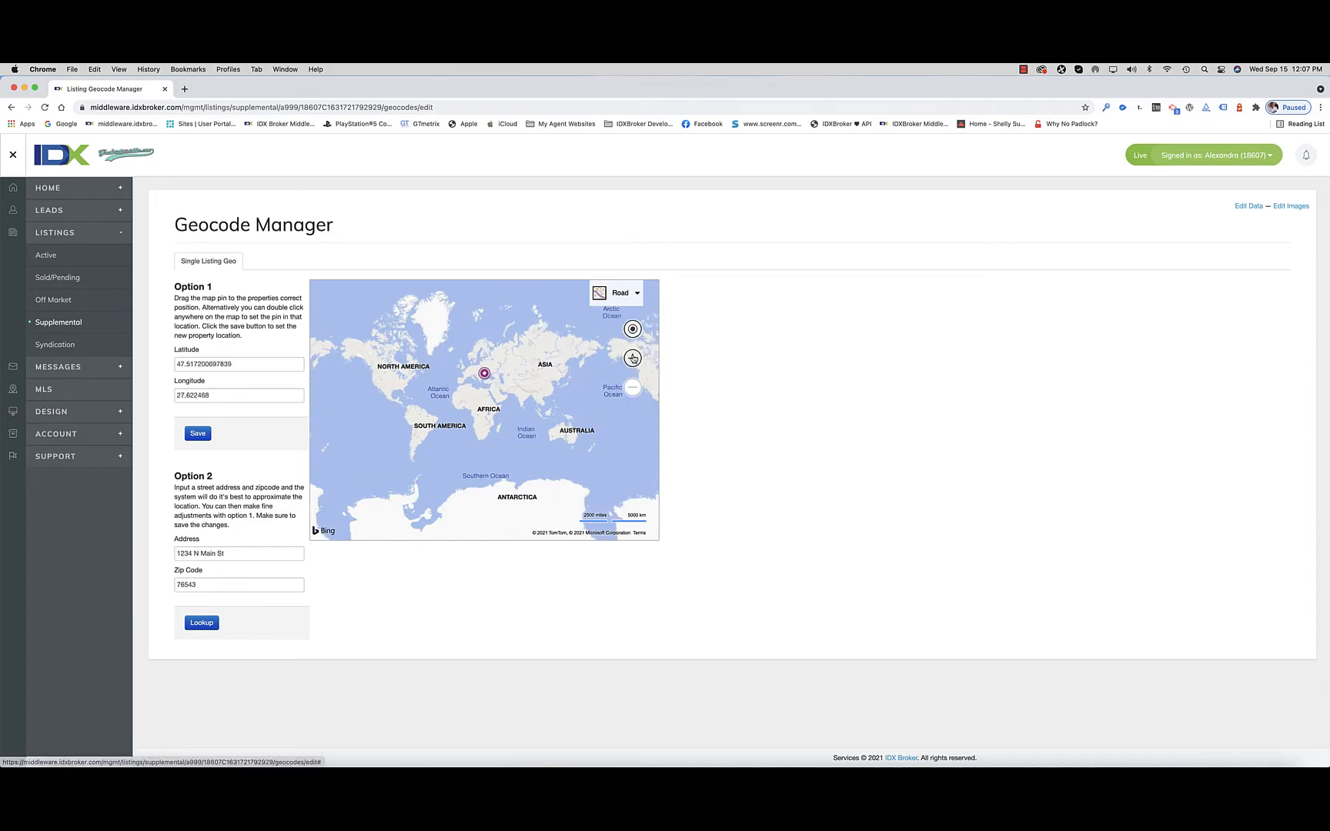
left_click(632, 358)
left_click_drag(486, 437, 464, 514)
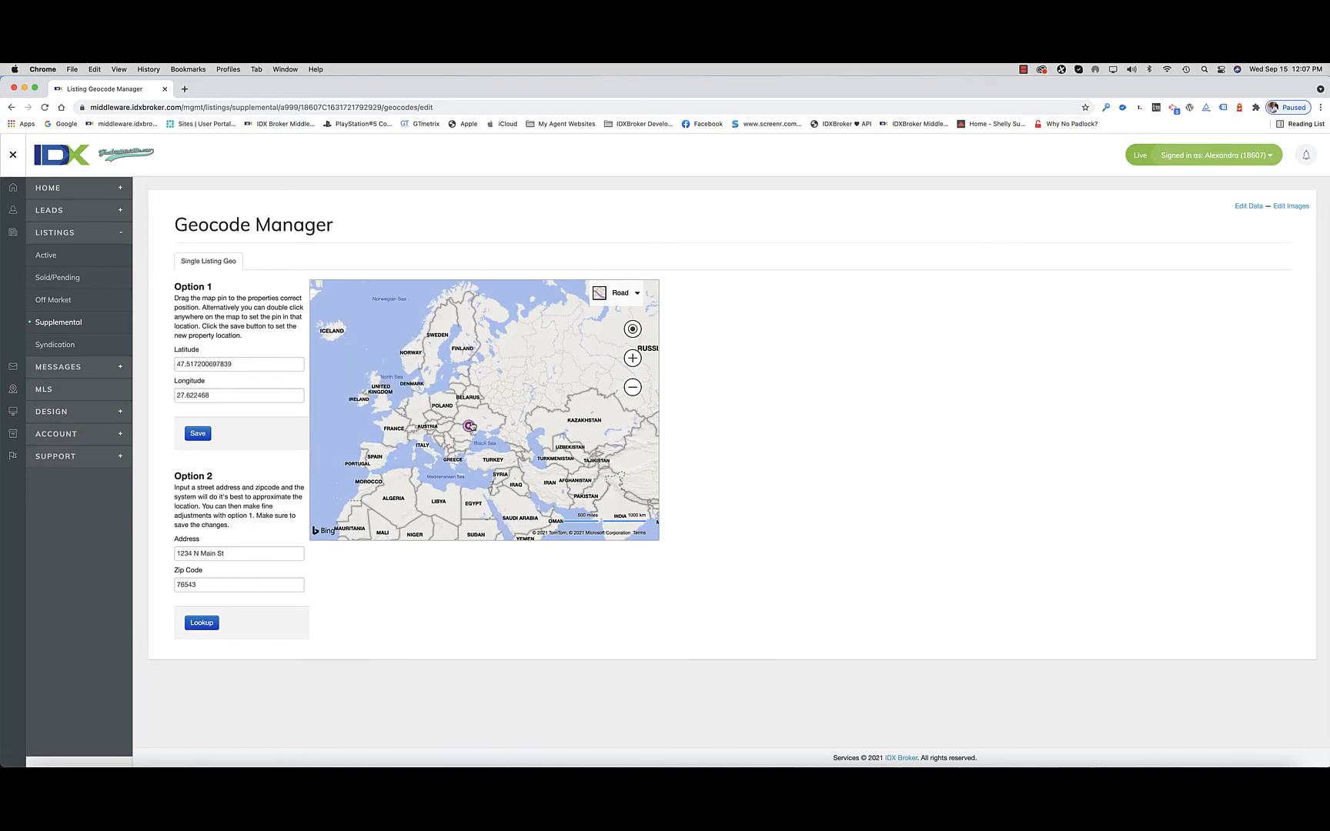
left_click_drag(471, 426, 439, 418)
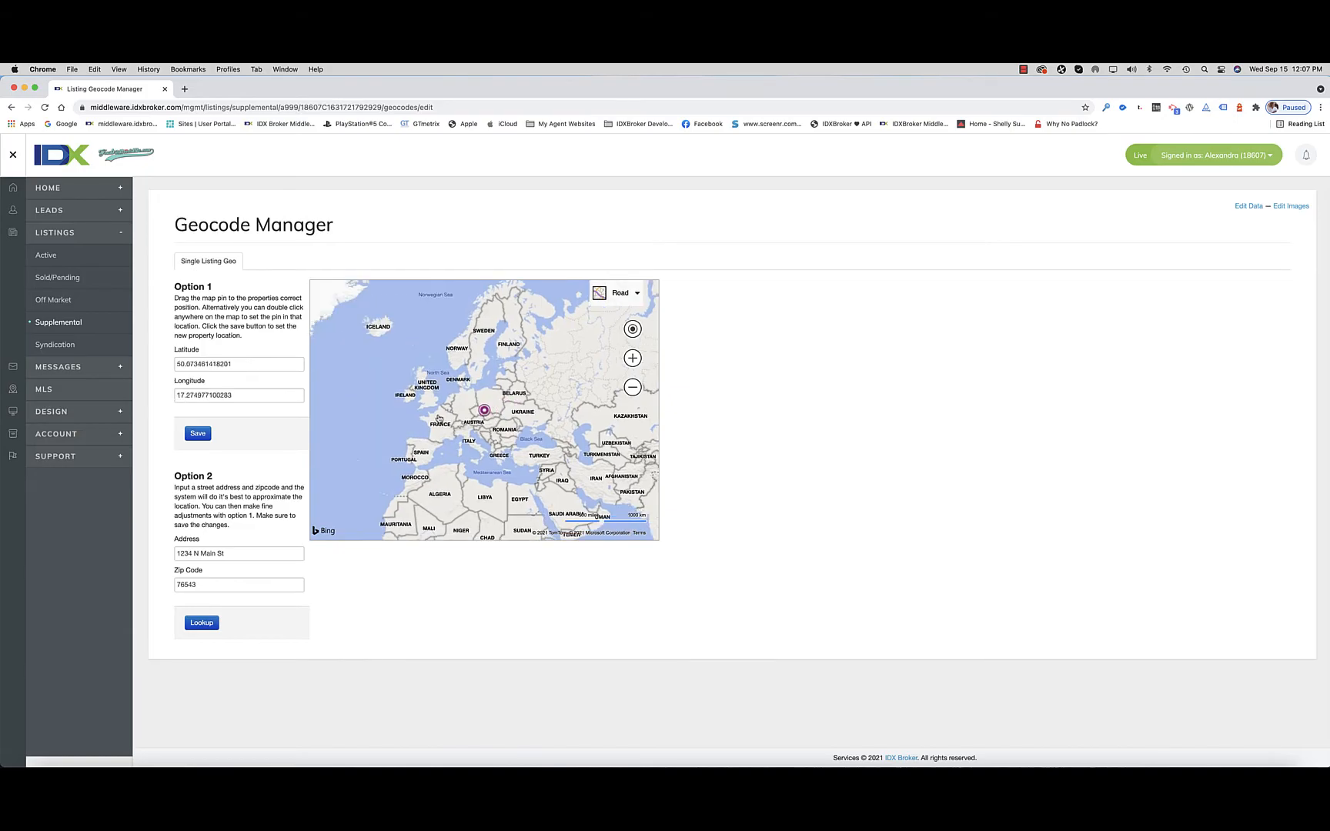
Step: Fine-tune the pin's position at close range to about latitude 50.0756 and longitude 17.278
left_click(632, 358)
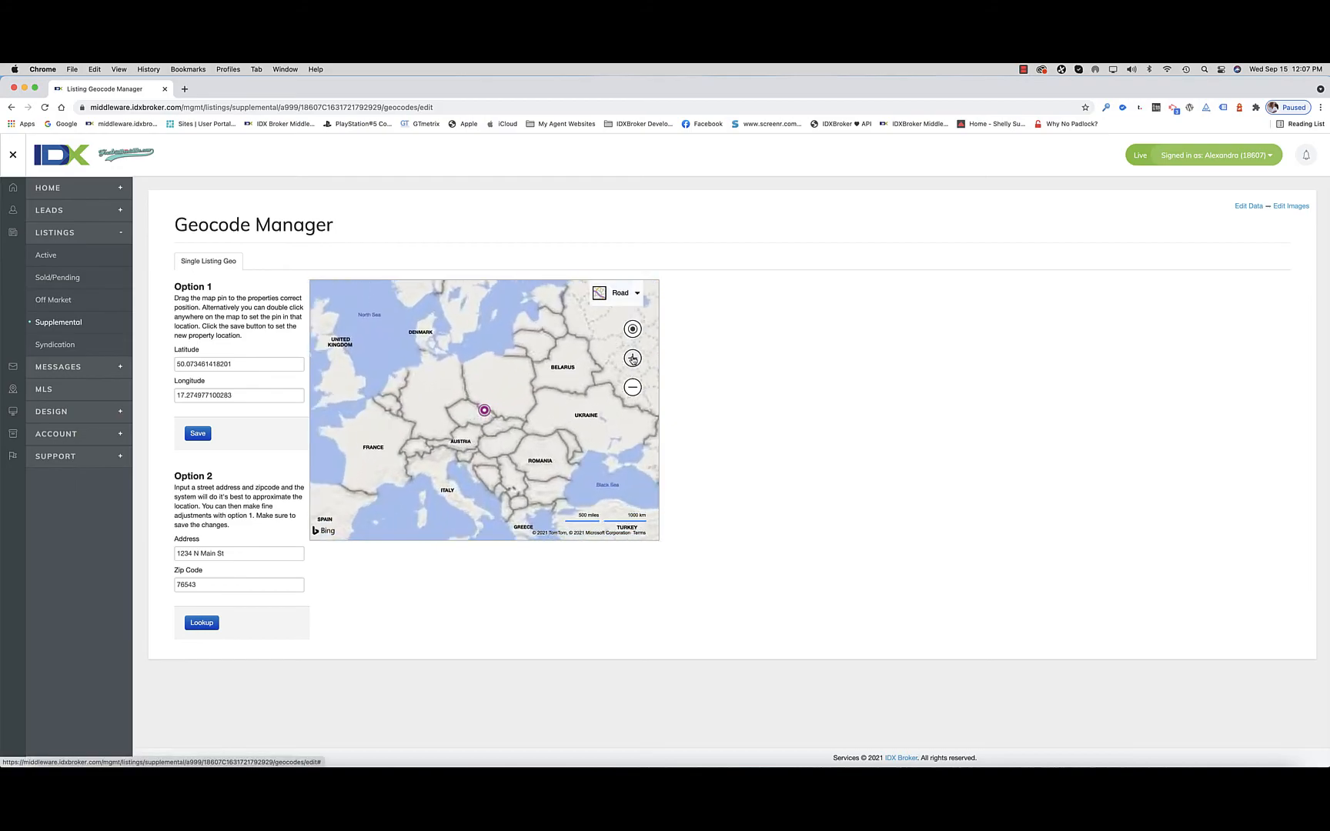
left_click(632, 358)
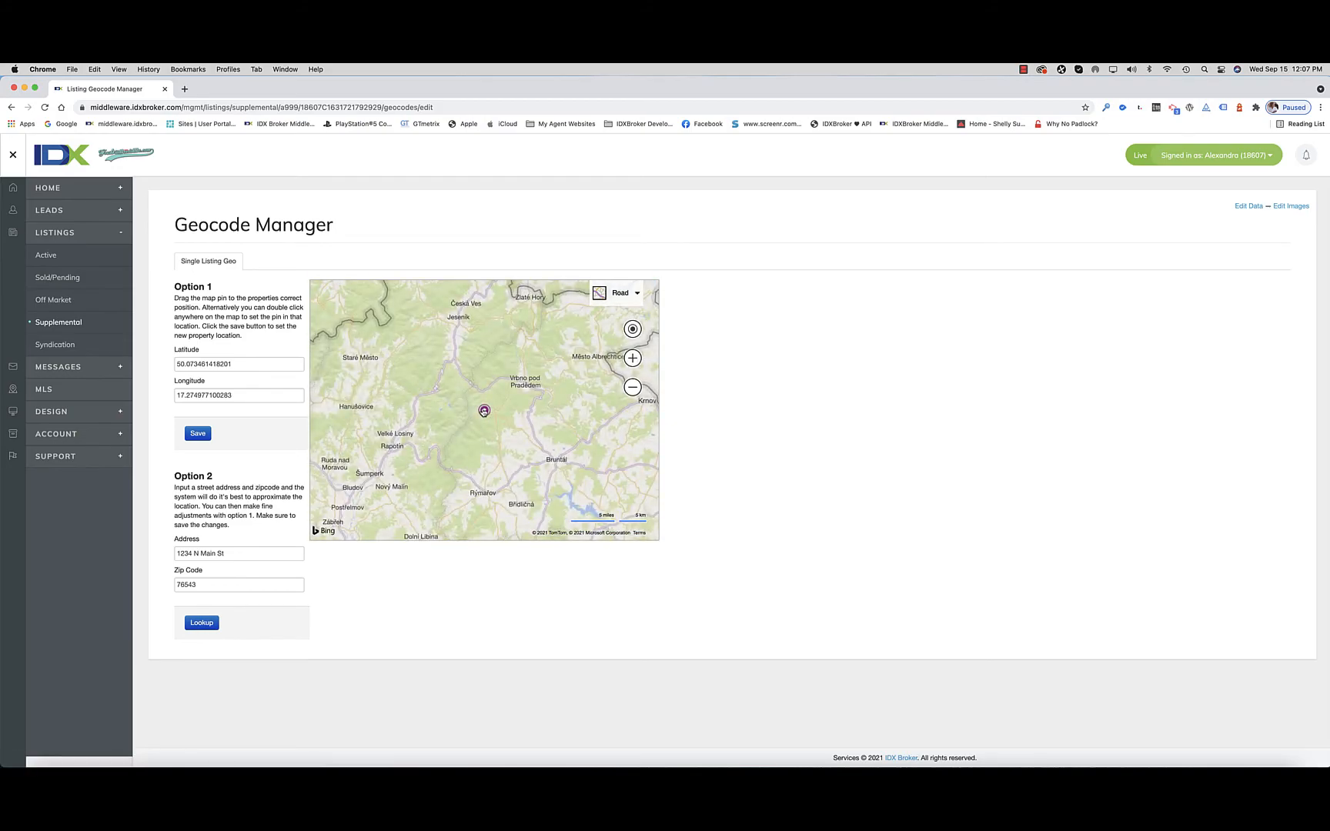
left_click(632, 358)
left_click(632, 358)
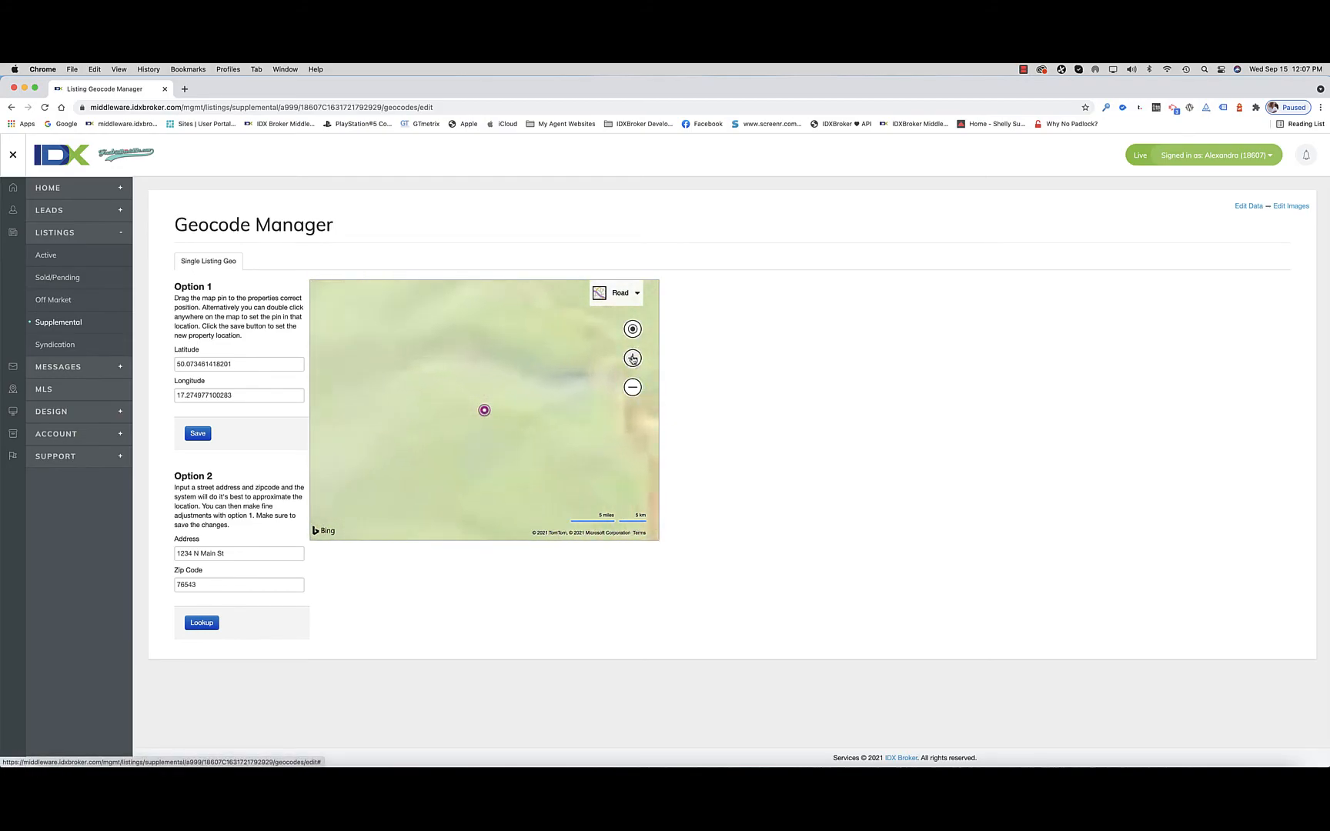
left_click_drag(484, 409, 558, 333)
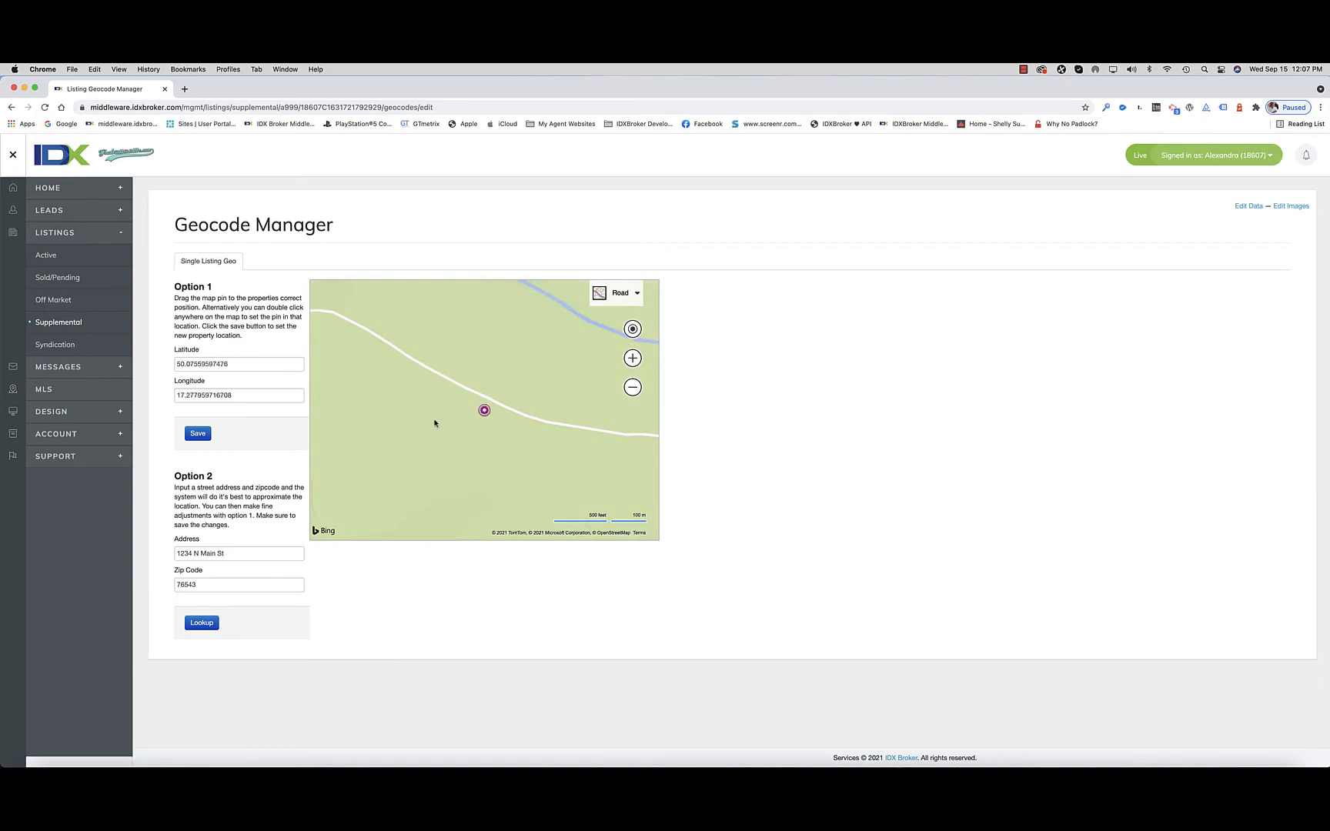
Step: Look up the map location from the listing's existing street address and zip code, and save the resulting coordinates
left_click(632, 387)
left_click(632, 388)
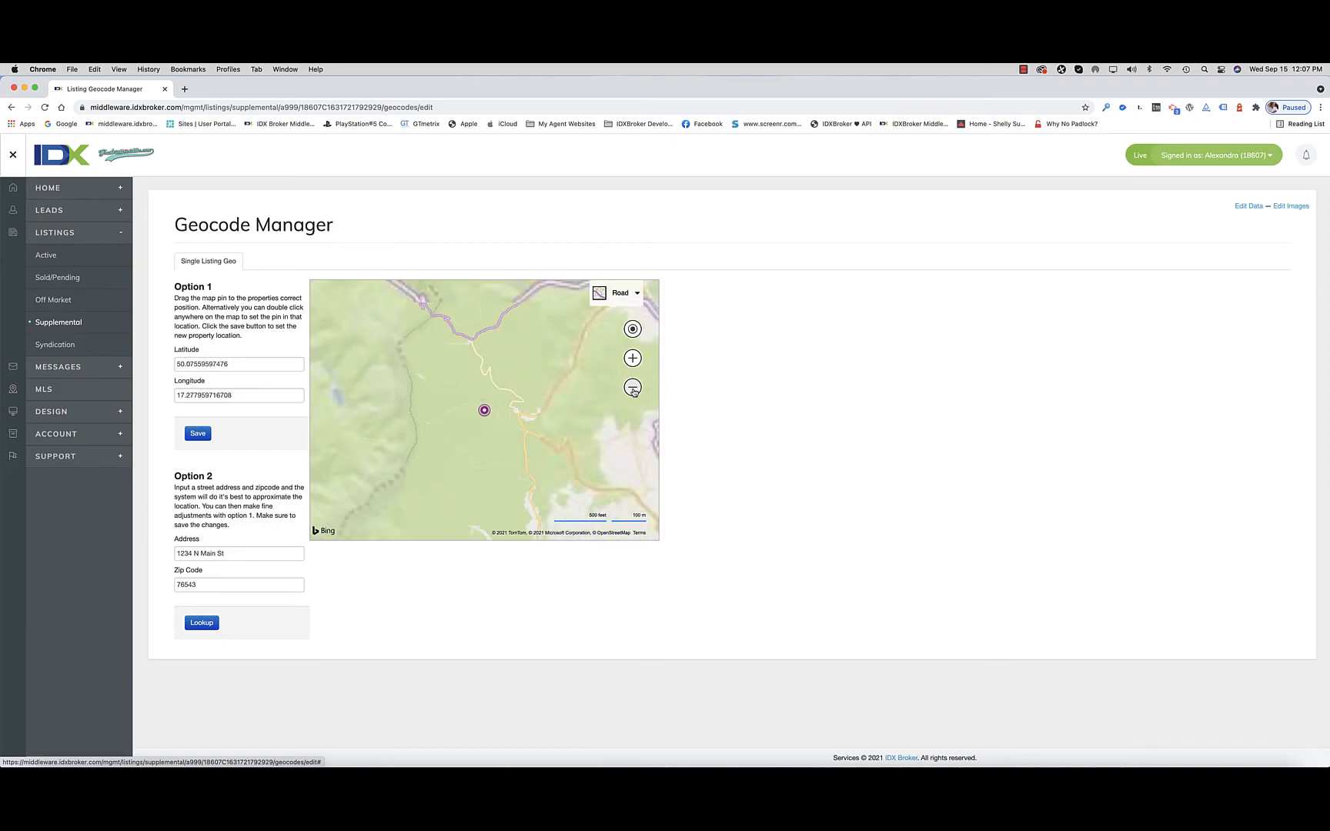
left_click(632, 387)
left_click(632, 388)
left_click(632, 387)
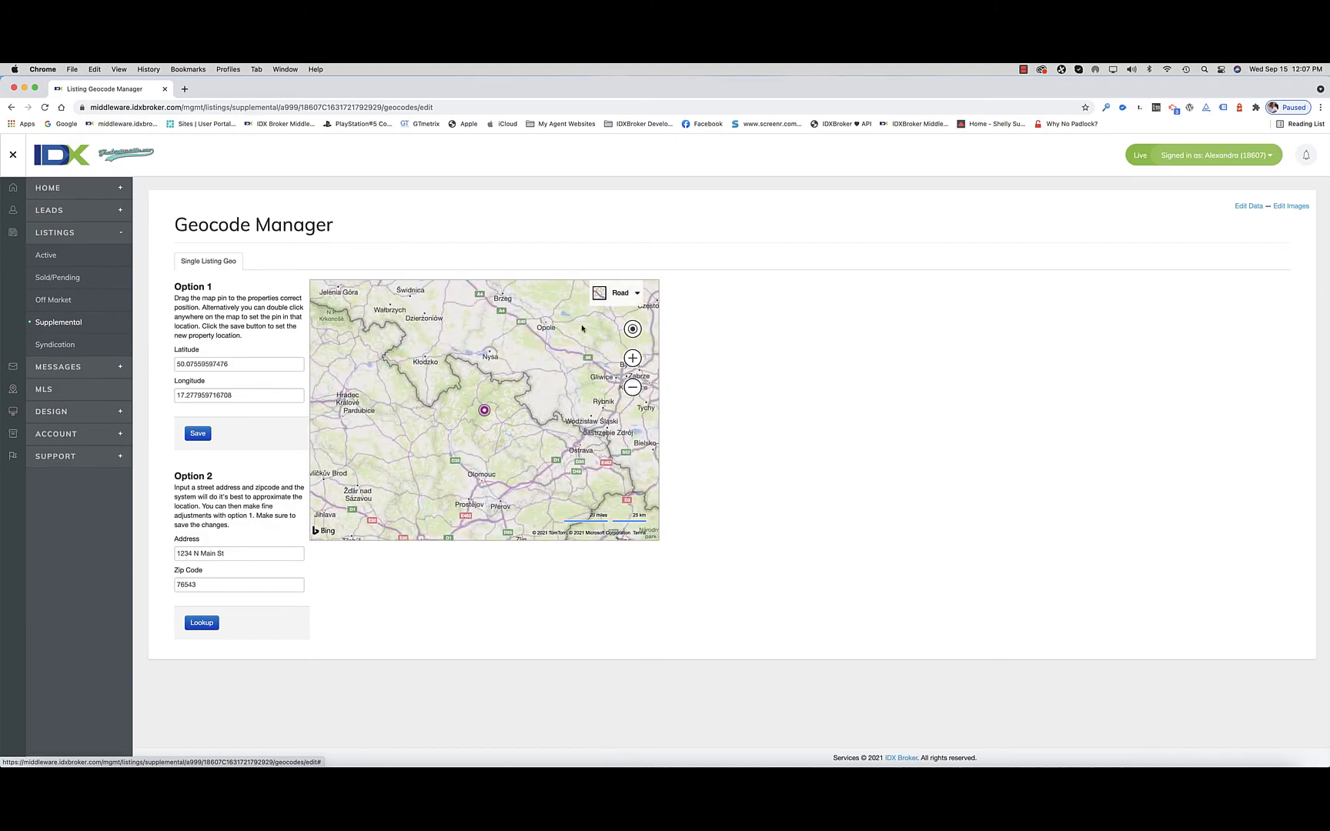
double_click(187, 553)
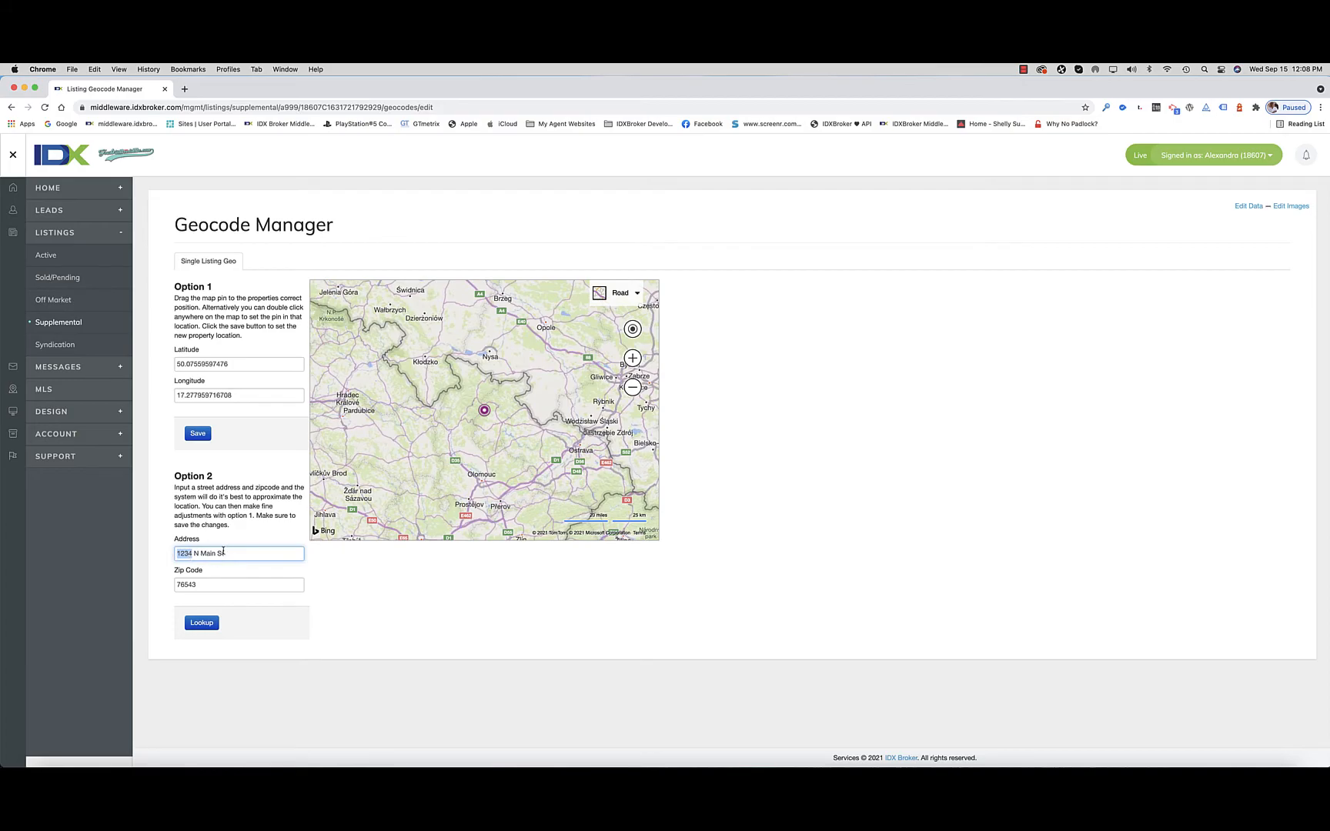
left_click(202, 623)
left_click(198, 433)
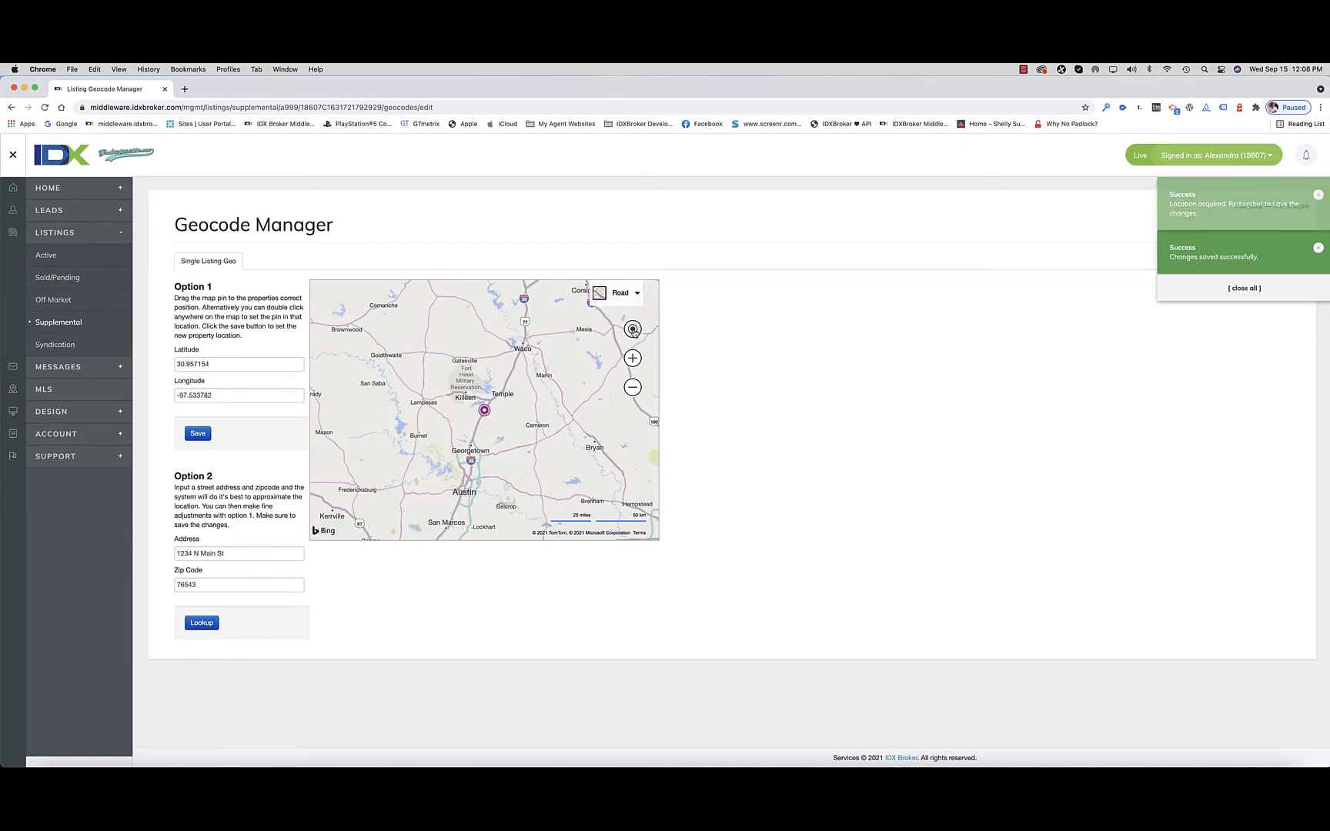
Step: Move the pin slightly northwest, to about latitude 30.9602 and longitude -97.5379 near Salado, and save the new location
left_click(632, 359)
left_click(632, 361)
left_click(632, 361)
left_click(632, 361)
left_click(632, 361)
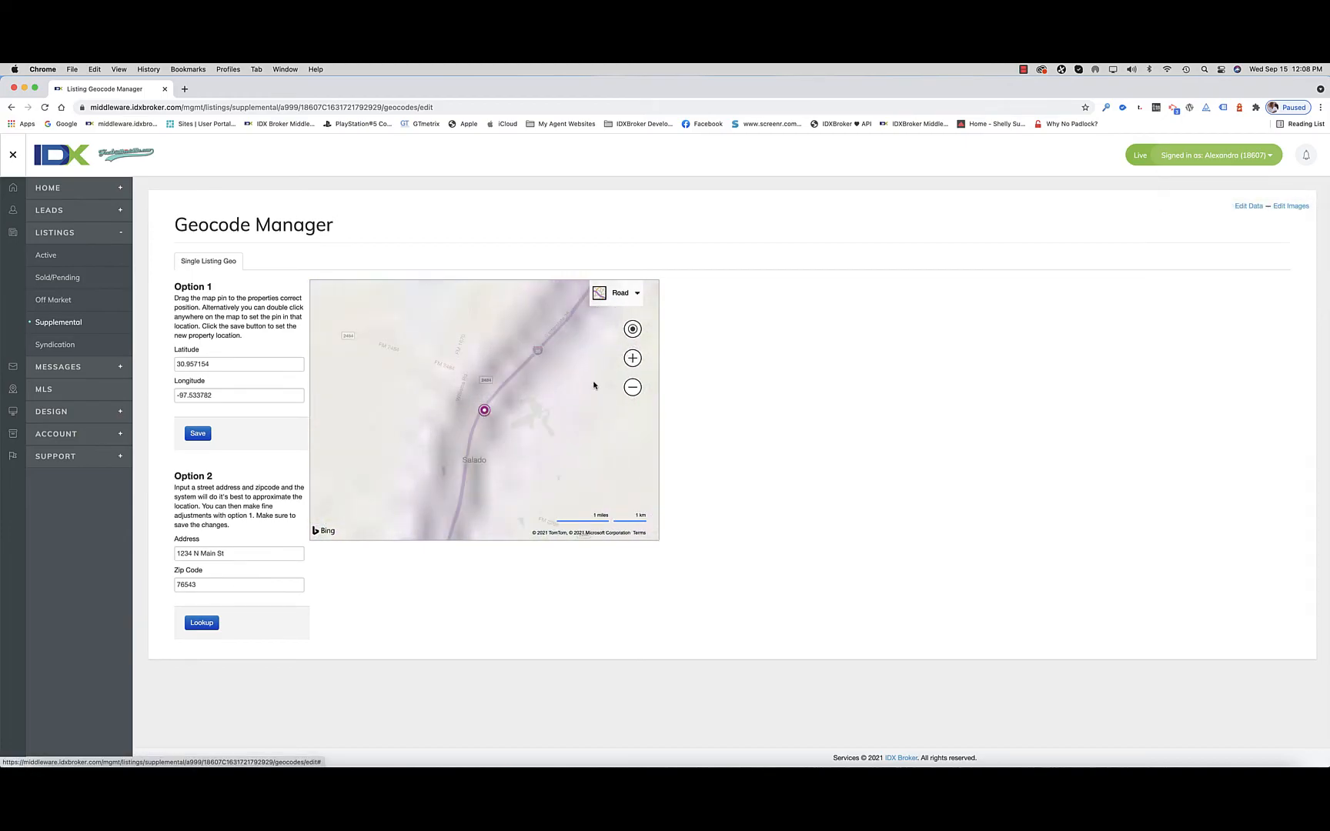
left_click_drag(483, 411, 474, 405)
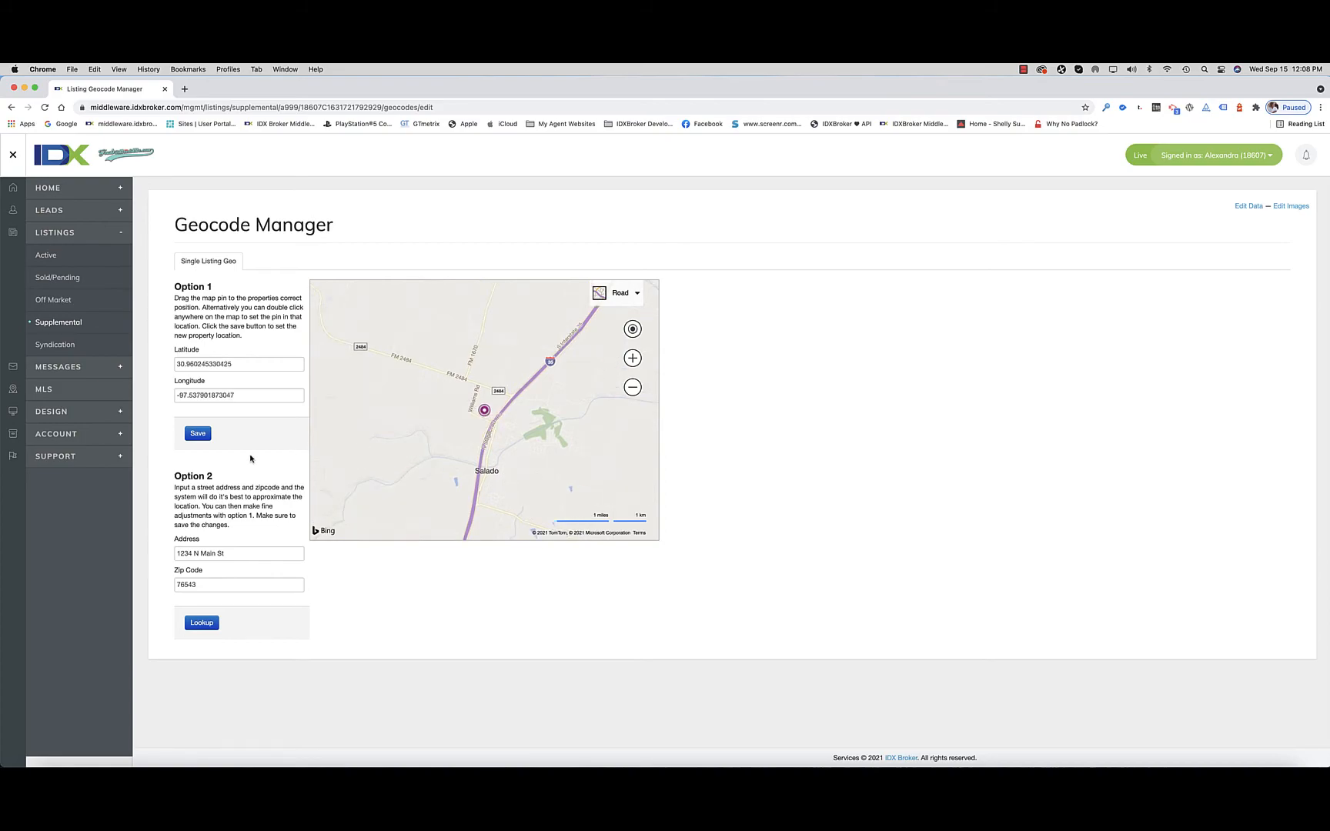
left_click(198, 433)
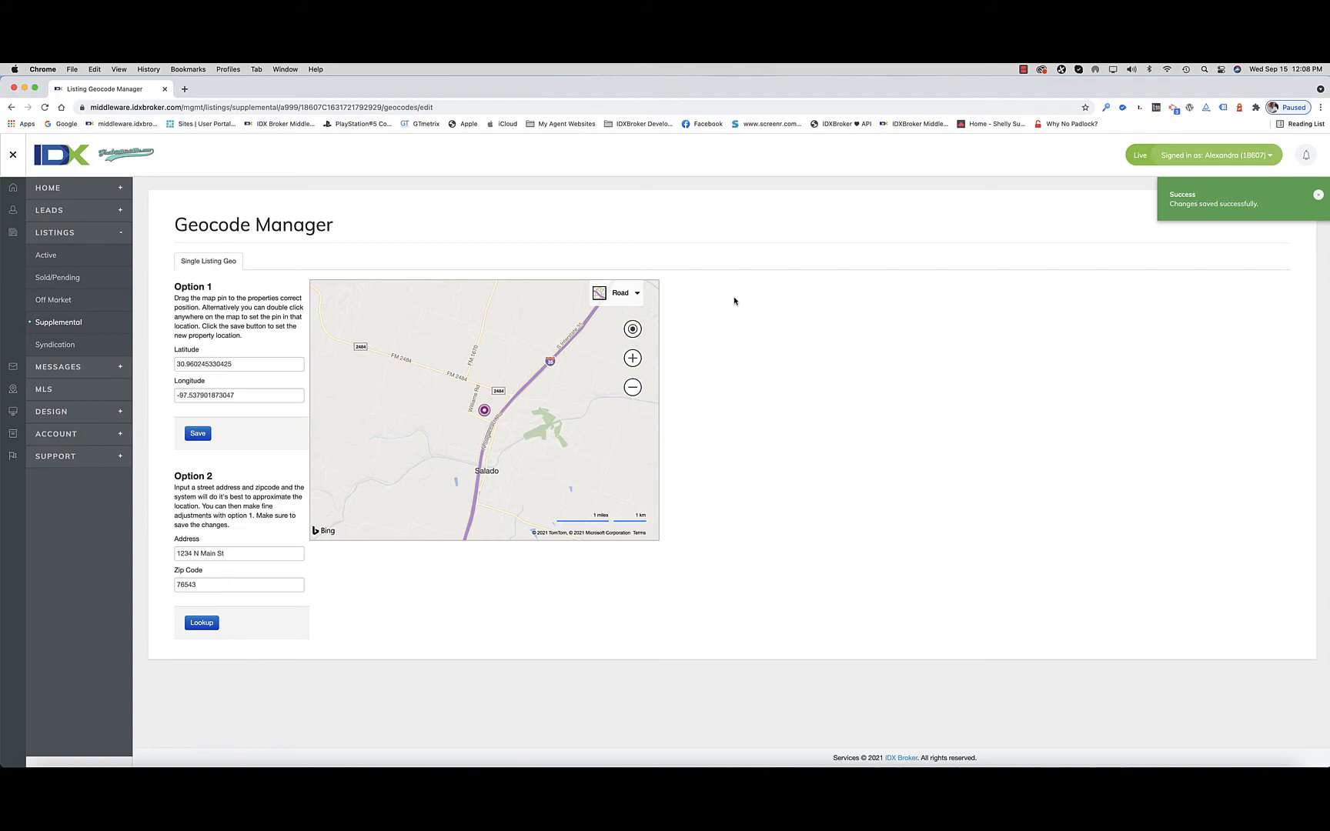
left_click(1320, 196)
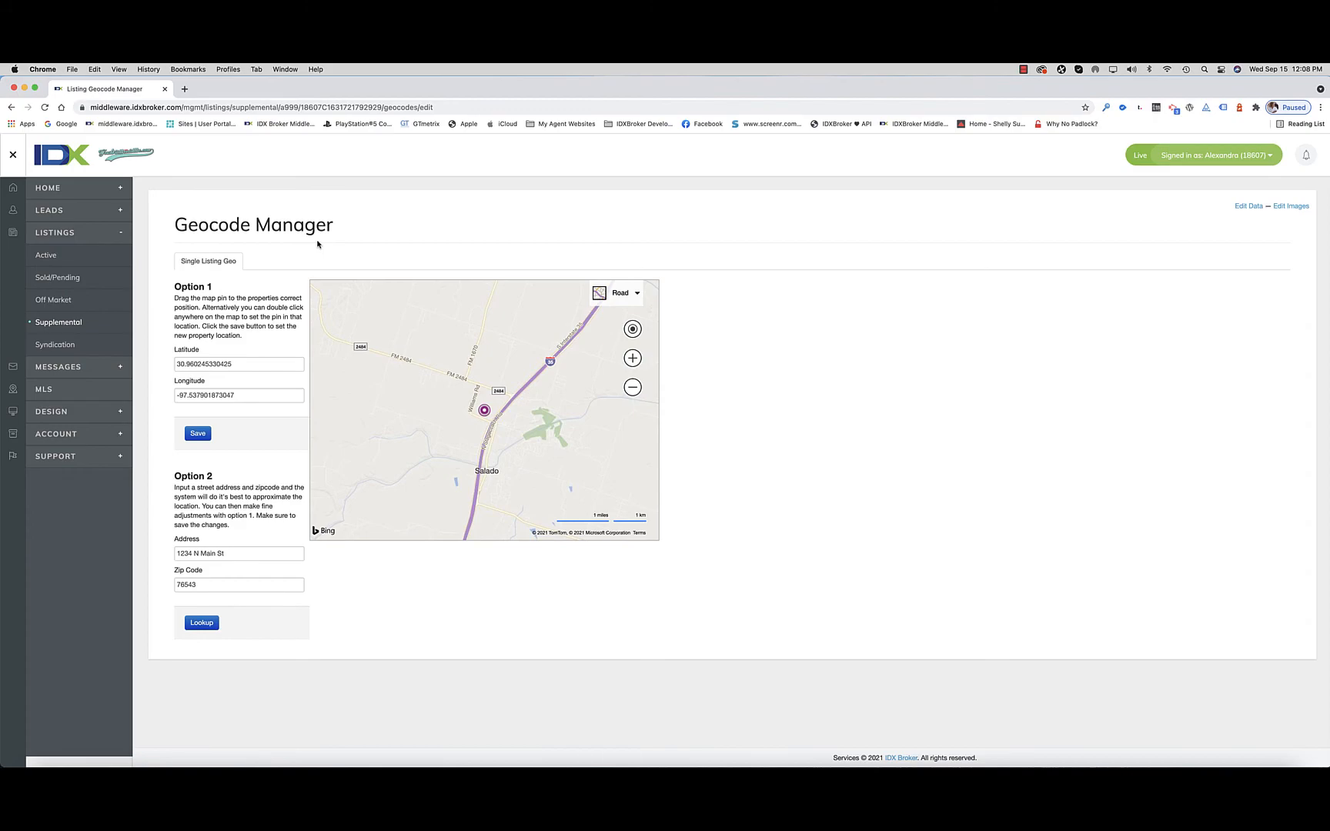
left_click(1021, 70)
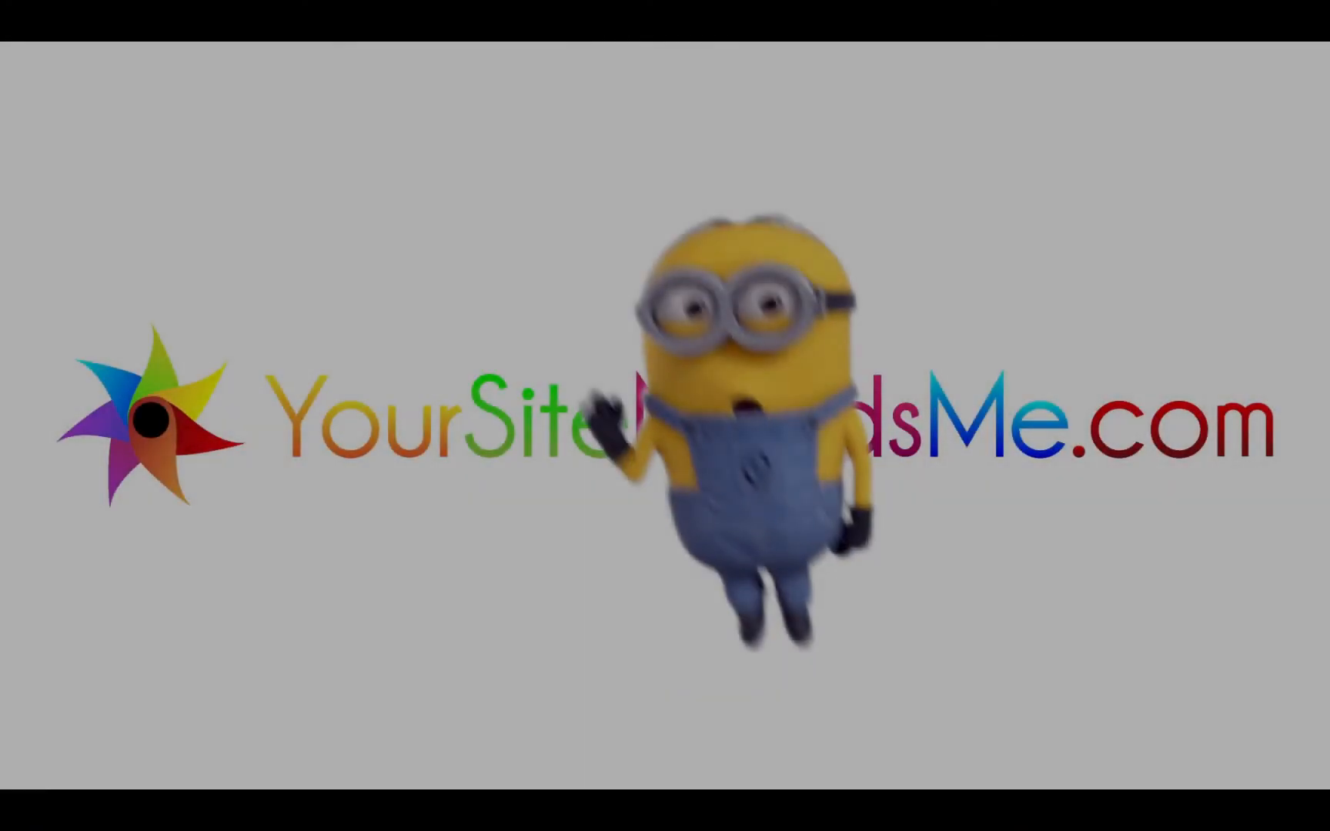